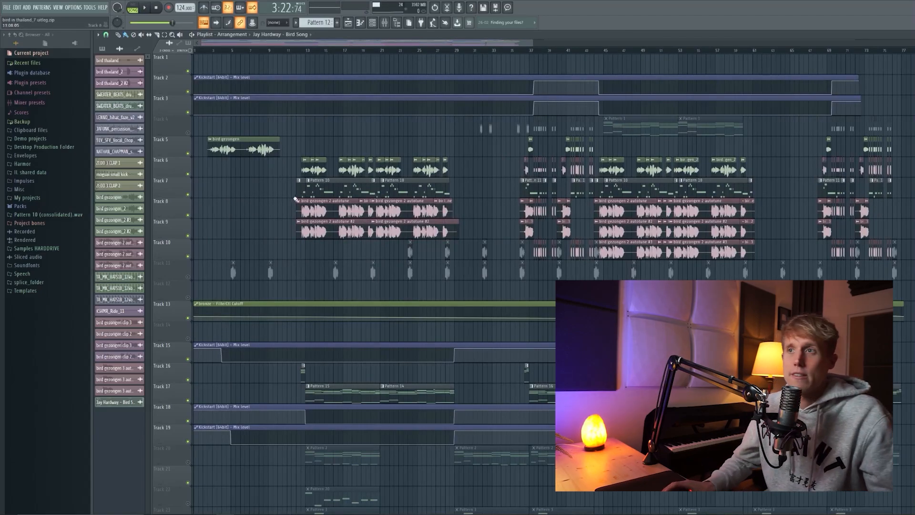
- Play the bird gezongen vocal clip on Track 5 from near its start and stop playback
{"action": "scroll", "coordinate": [217, 182], "scroll_direction": "up", "scroll_amount": 4}
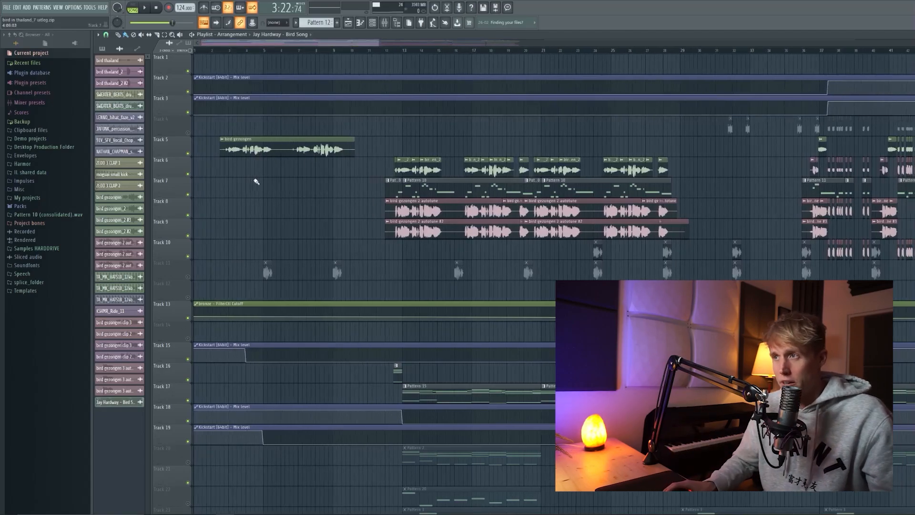
{"action": "scroll", "coordinate": [235, 167], "scroll_direction": "up", "scroll_amount": 4}
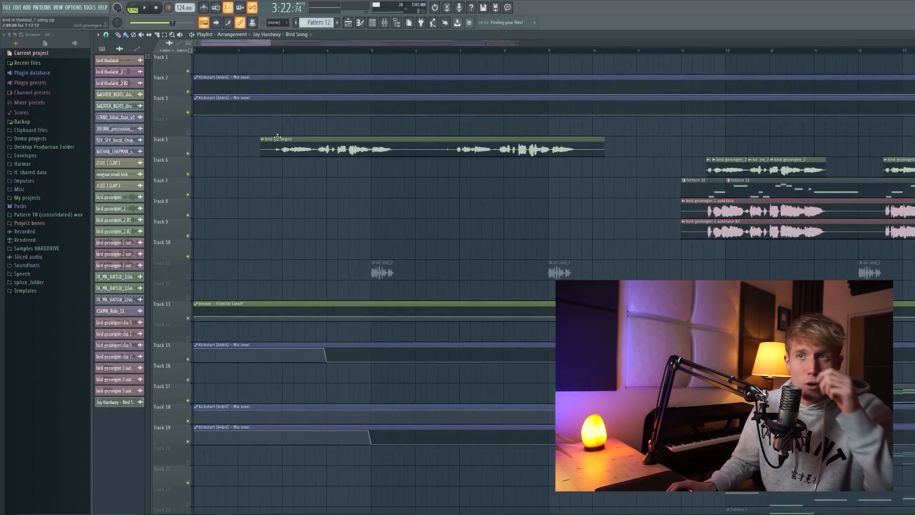
{"action": "left_click", "coordinate": [272, 51]}
{"action": "scroll", "coordinate": [249, 65], "scroll_direction": "down", "scroll_amount": 2}
{"action": "key", "text": "space"}
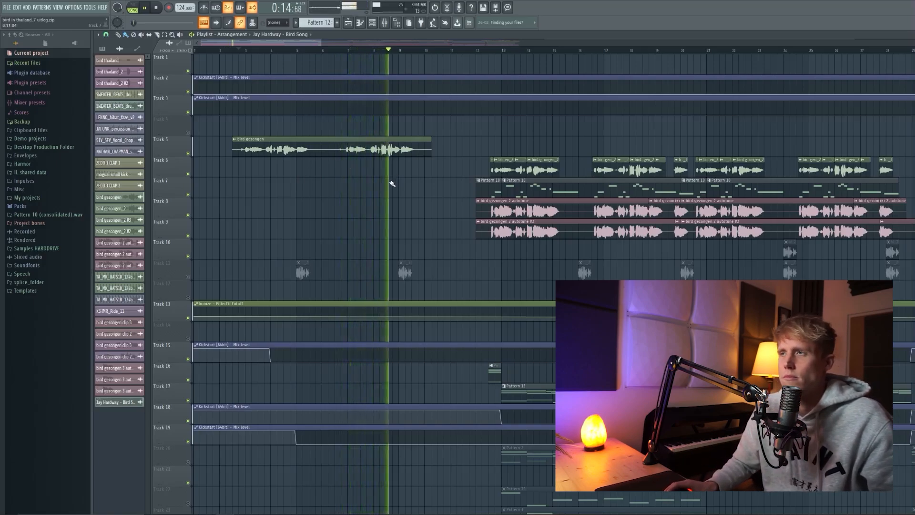
{"action": "key", "text": "space"}
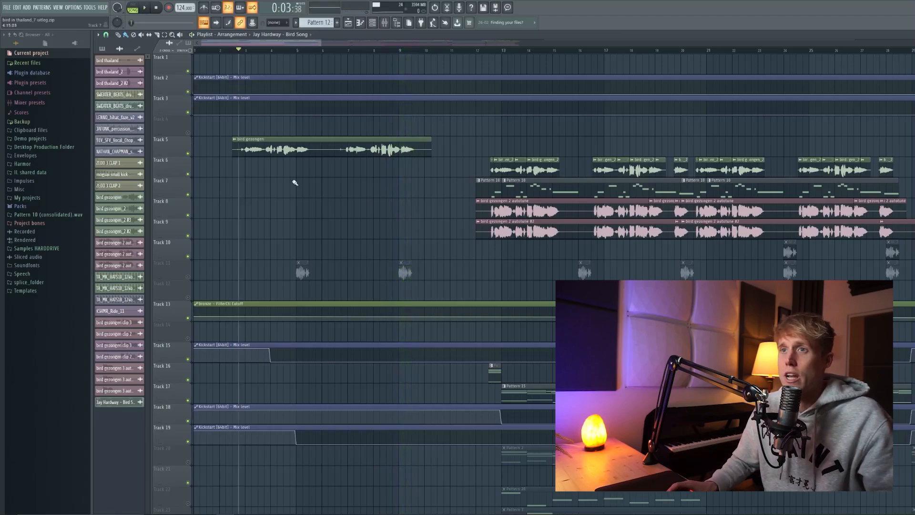
- Play the arrangement from about bar 44, where the layered vocals on Tracks 6 to 10 begin, and stop
{"action": "scroll", "coordinate": [294, 182], "scroll_direction": "up", "scroll_amount": 4}
{"action": "scroll", "coordinate": [292, 183], "scroll_direction": "down", "scroll_amount": 10}
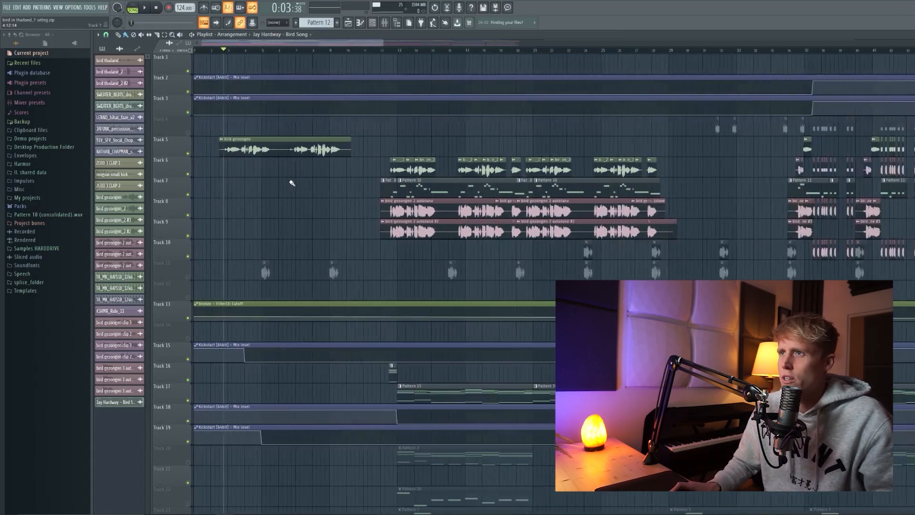
{"action": "scroll", "coordinate": [245, 171], "scroll_direction": "up", "scroll_amount": 3}
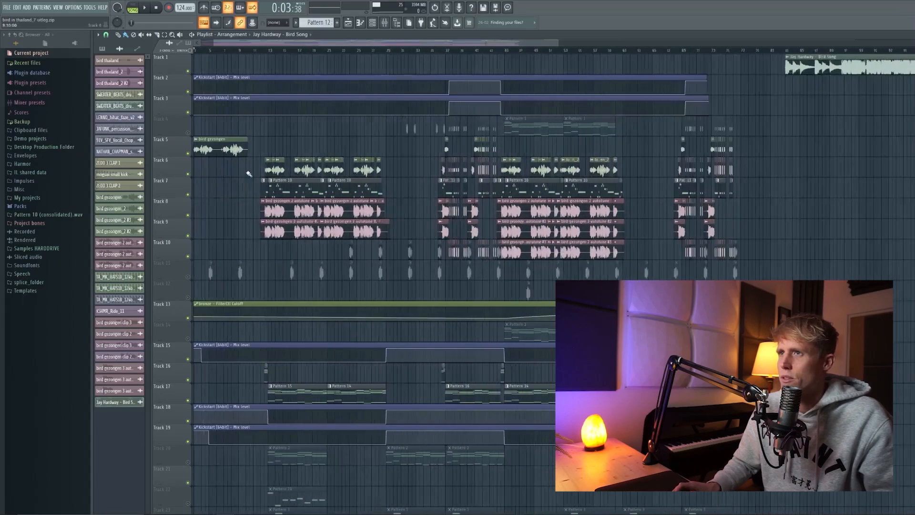
{"action": "scroll", "coordinate": [505, 141], "scroll_direction": "up", "scroll_amount": 5}
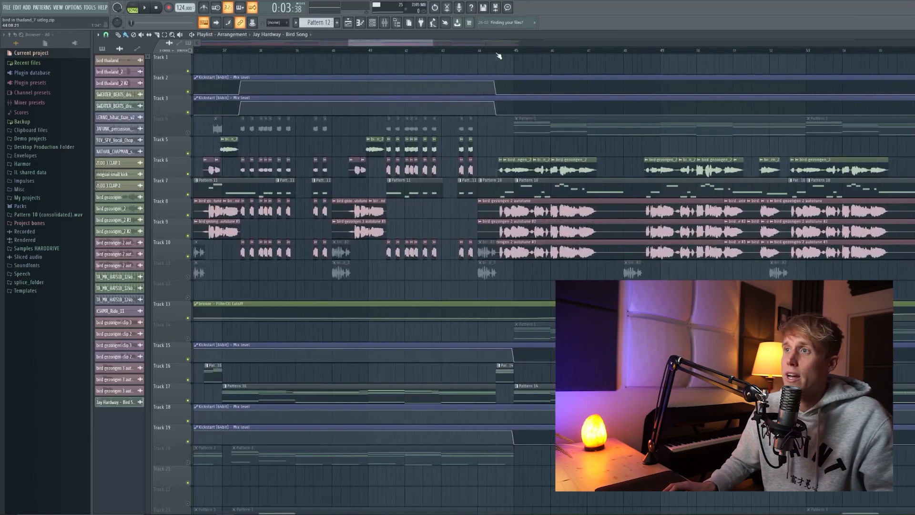
{"action": "left_click", "coordinate": [497, 51]}
{"action": "key", "text": "space"}
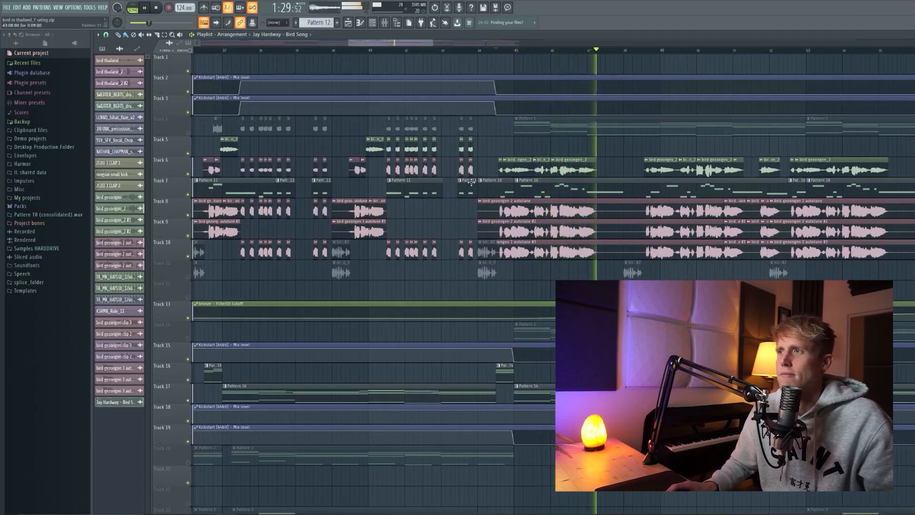
{"action": "key", "text": "space"}
- Open the bird gezongen clip's settings and load its sample into the Edison audio editor
{"action": "scroll", "coordinate": [478, 188], "scroll_direction": "down", "scroll_amount": 6}
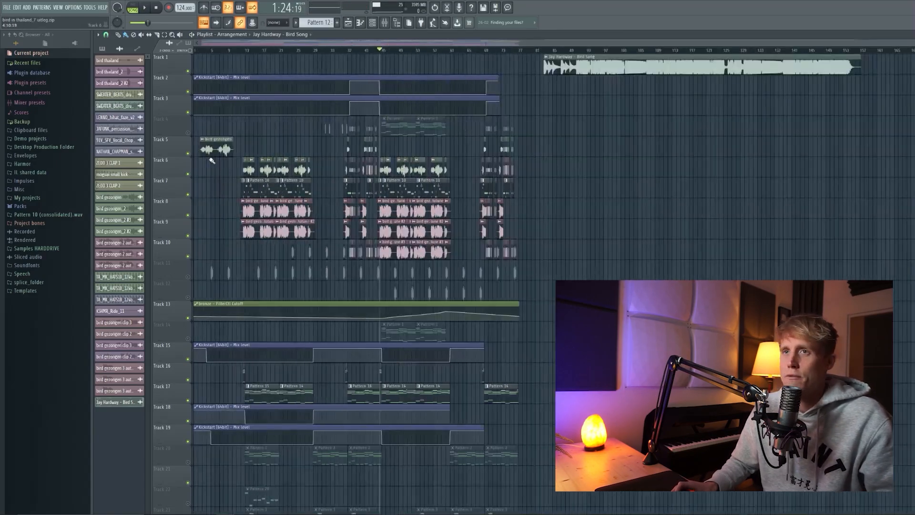
{"action": "scroll", "coordinate": [210, 157], "scroll_direction": "up", "scroll_amount": 5}
{"action": "left_click_drag", "start_coordinate": [262, 43], "coordinate": [244, 44]}
{"action": "double_click", "coordinate": [327, 144]}
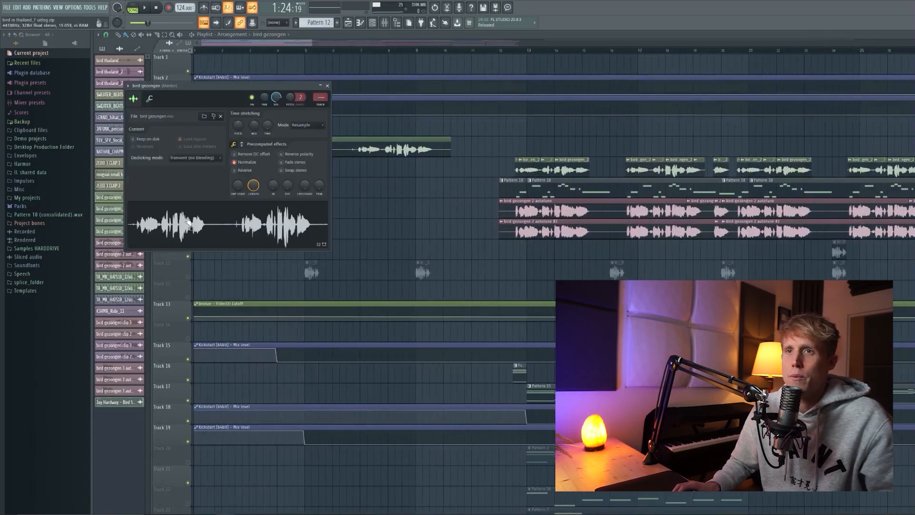
{"action": "right_click", "coordinate": [187, 218]}
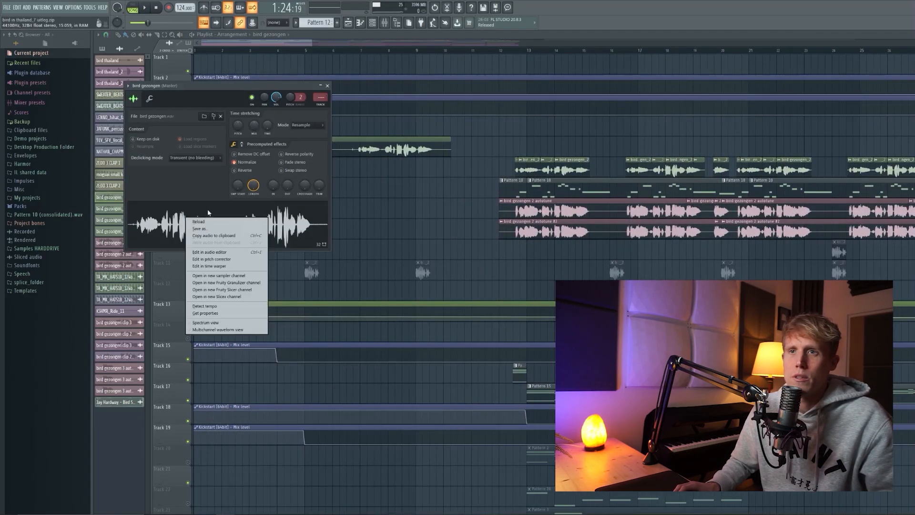
{"action": "left_click", "coordinate": [234, 252]}
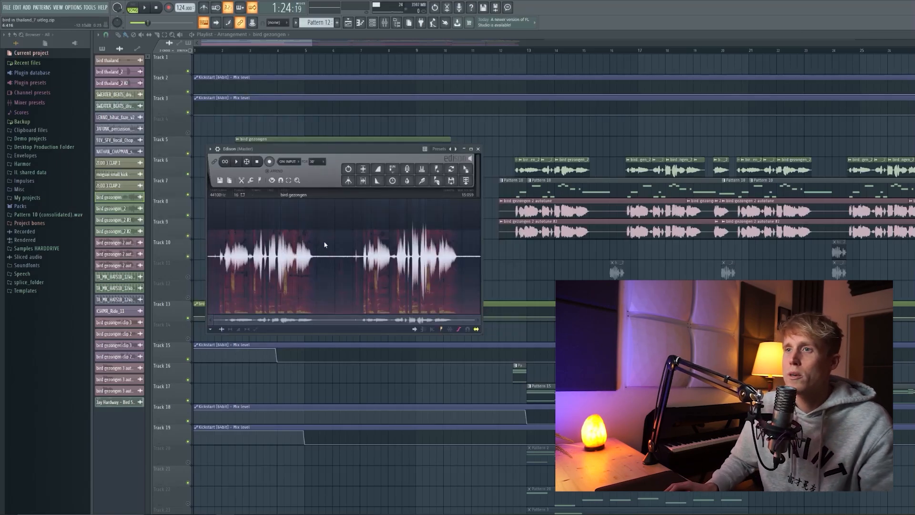
- Select the silent gap between the two sung phrases in Edison and listen to its background noise
{"action": "scroll", "coordinate": [318, 252], "scroll_direction": "up", "scroll_amount": 5}
{"action": "mouse_move", "coordinate": [322, 322]}
{"action": "left_mouse_down"}
{"action": "mouse_move", "coordinate": [304, 322]}
{"action": "mouse_move", "coordinate": [329, 321]}
{"action": "left_mouse_up"}
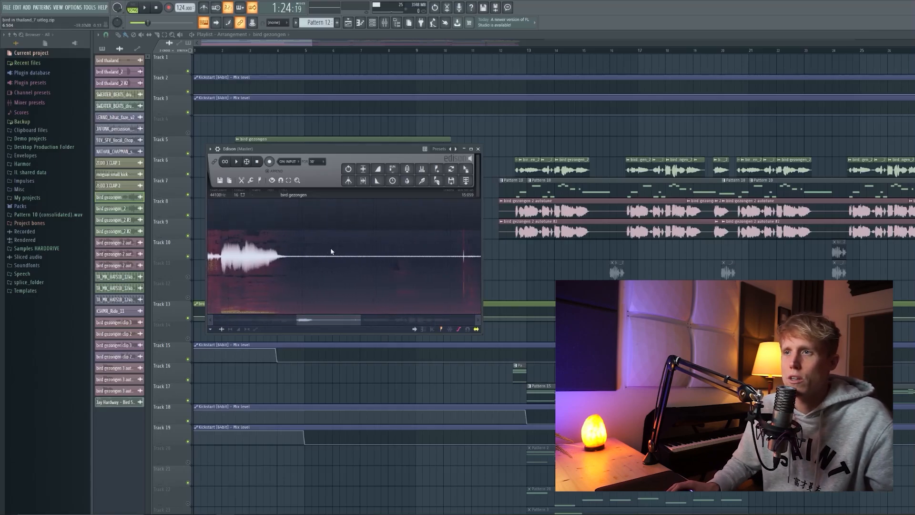
{"action": "left_click_drag", "start_coordinate": [332, 252], "coordinate": [344, 282]}
{"action": "key", "text": "space"}
{"action": "key", "text": "space"}
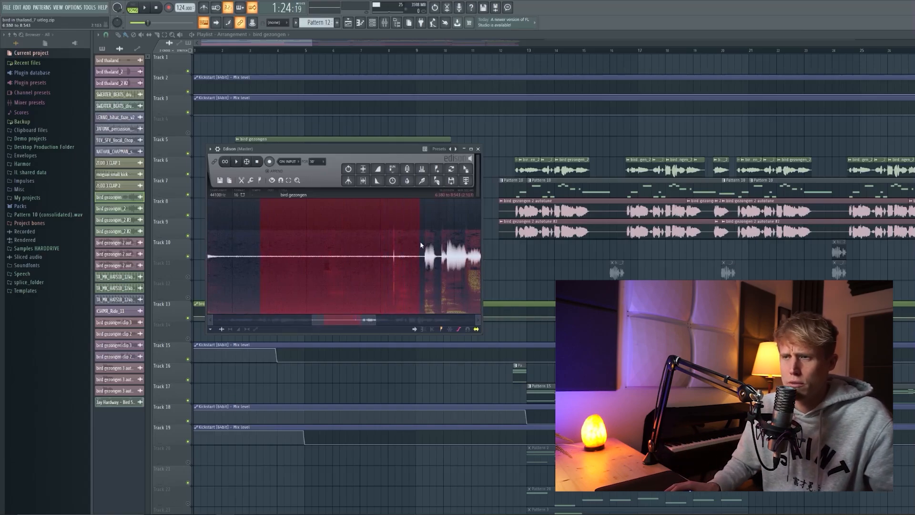
{"action": "key", "text": "space"}
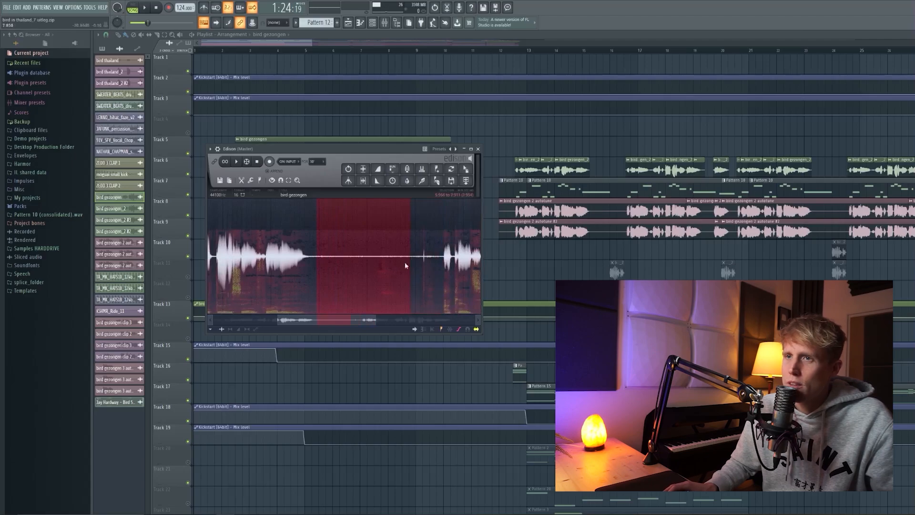
- Refine the selection to noise only between the two phrases and acquire its noise profile with the denoise tool
{"action": "scroll", "coordinate": [404, 266], "scroll_direction": "down", "scroll_amount": 2}
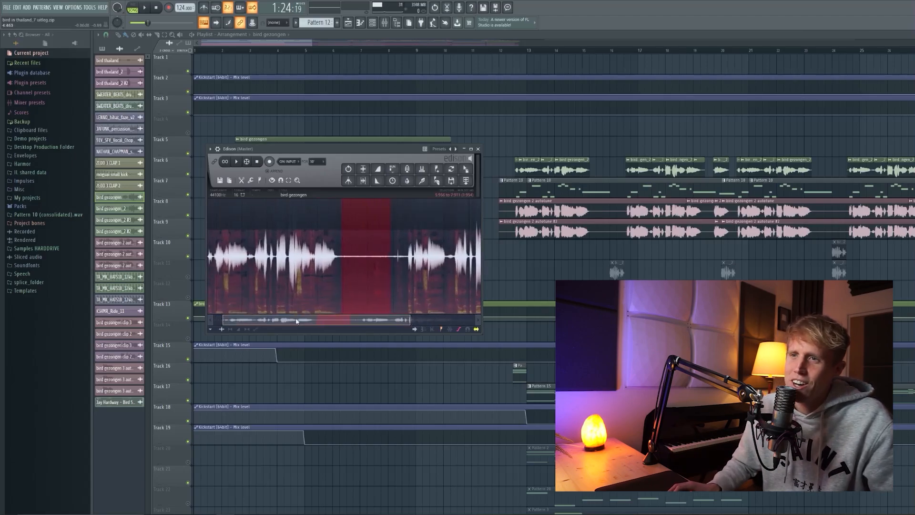
{"action": "left_click_drag", "start_coordinate": [296, 321], "coordinate": [287, 321]}
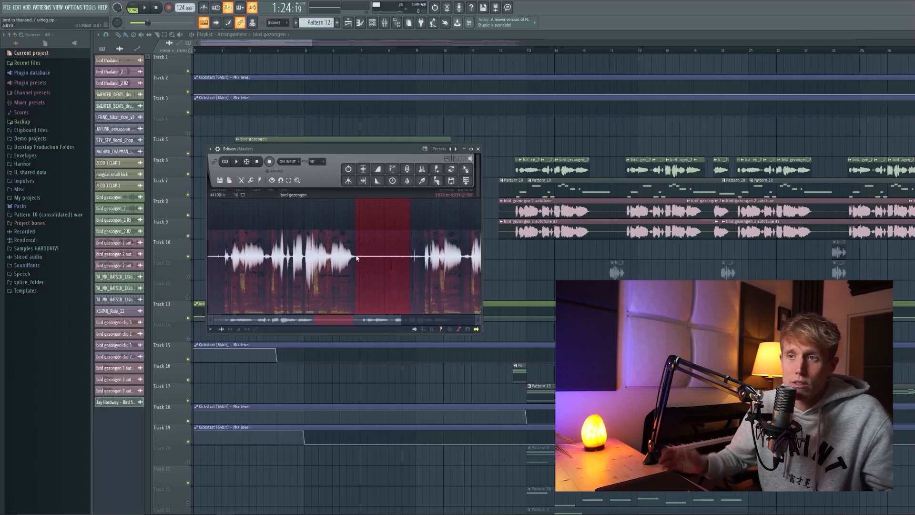
{"action": "scroll", "coordinate": [384, 246], "scroll_direction": "up", "scroll_amount": 2}
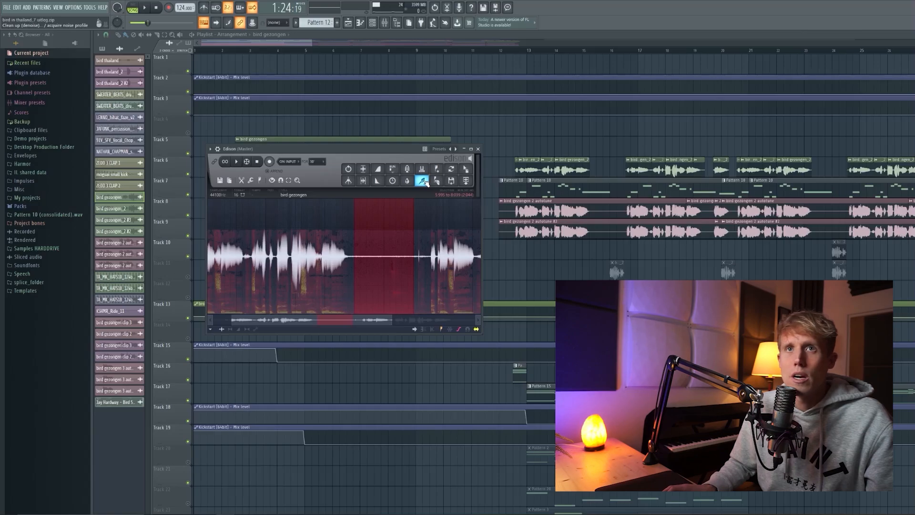
{"action": "left_click_drag", "start_coordinate": [354, 236], "coordinate": [561, 194]}
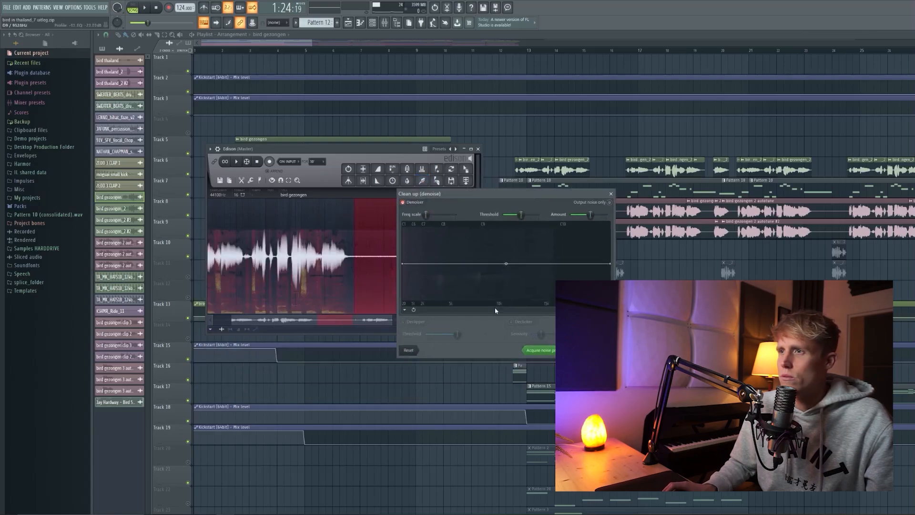
{"action": "left_click", "coordinate": [544, 353]}
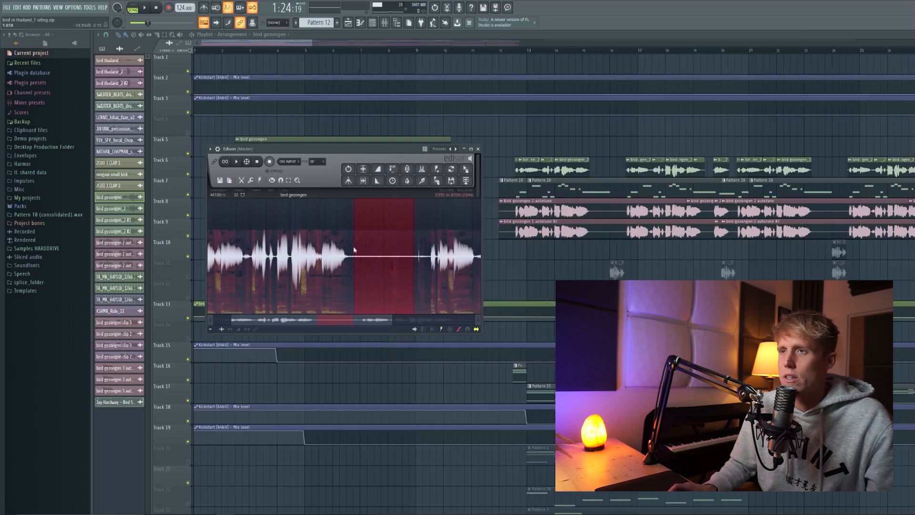
- Select the entire vocal sample and denoise it with the acquired noise profile
{"action": "scroll", "coordinate": [363, 273], "scroll_direction": "down", "scroll_amount": 5}
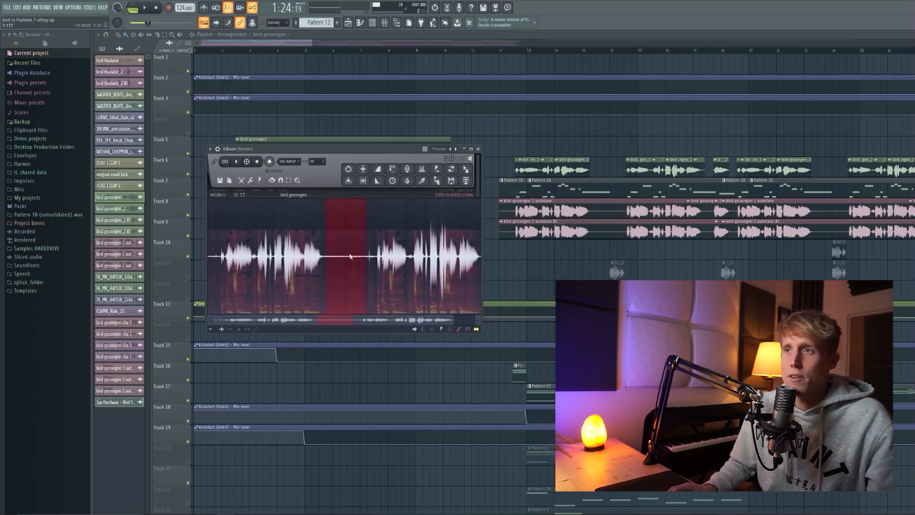
{"action": "key", "text": "ctrl+a"}
{"action": "left_click", "coordinate": [424, 183]}
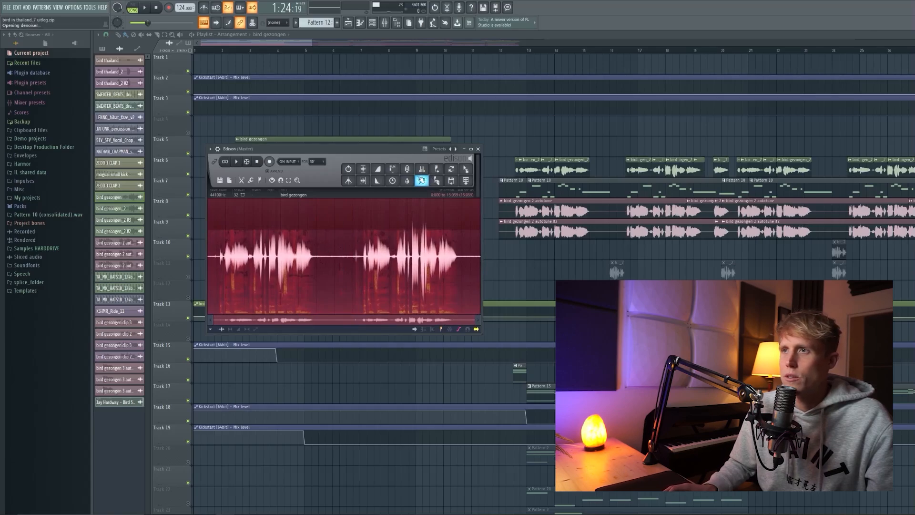
{"action": "left_click", "coordinate": [596, 351]}
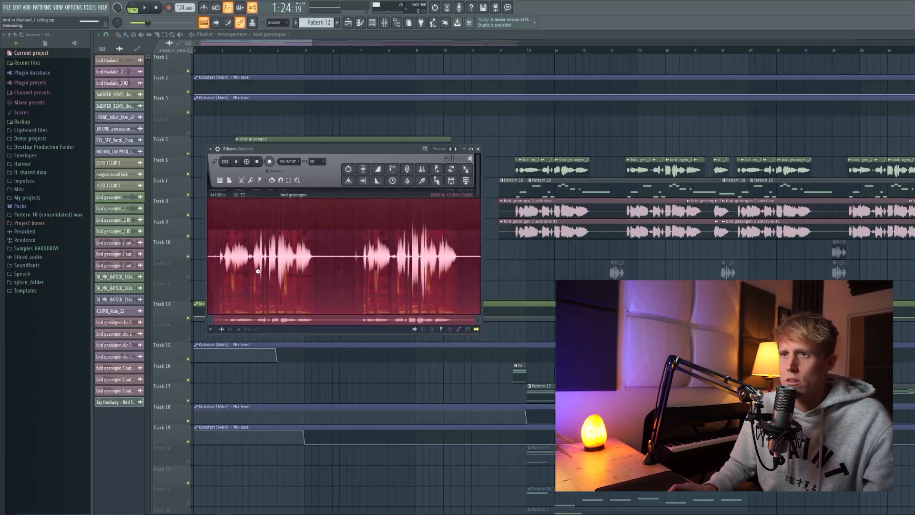
- Select the gap between the two phrases to check the remaining background noise
{"action": "scroll", "coordinate": [296, 283], "scroll_direction": "up", "scroll_amount": 2}
{"action": "scroll", "coordinate": [335, 275], "scroll_direction": "up", "scroll_amount": 2}
{"action": "left_click", "coordinate": [333, 274]}
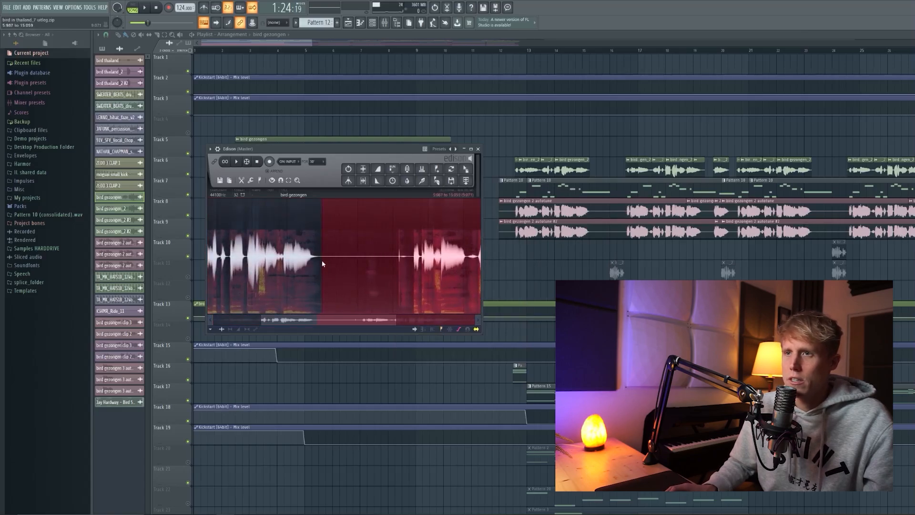
{"action": "left_click_drag", "start_coordinate": [322, 257], "coordinate": [395, 262]}
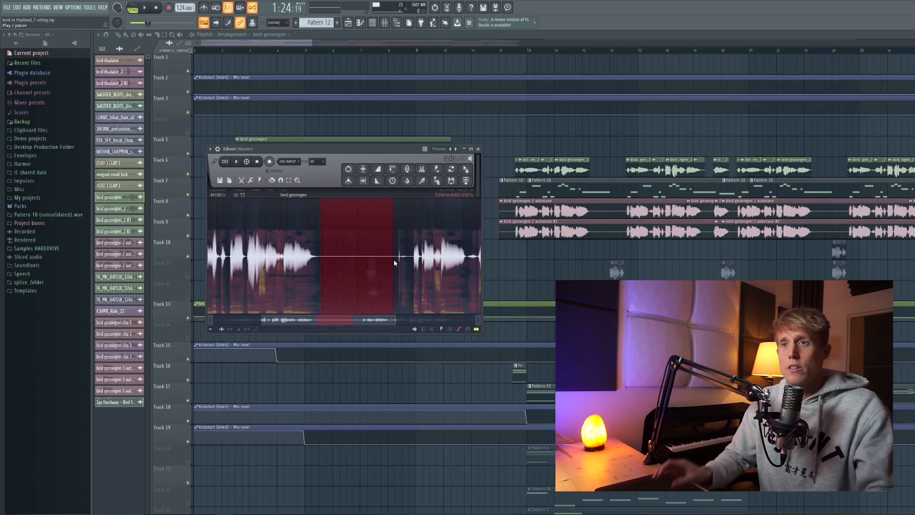
- Select and play the first sung phrase of the denoised vocal, and close Edison
{"action": "scroll", "coordinate": [389, 264], "scroll_direction": "down", "scroll_amount": 1}
{"action": "left_click_drag", "start_coordinate": [389, 262], "coordinate": [283, 263]}
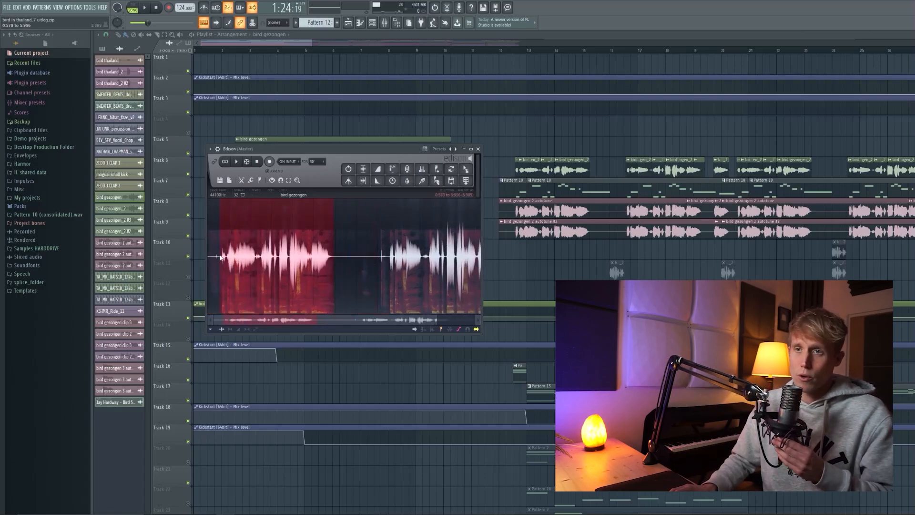
{"action": "left_click_drag", "start_coordinate": [220, 257], "coordinate": [219, 258]}
{"action": "key", "text": "space"}
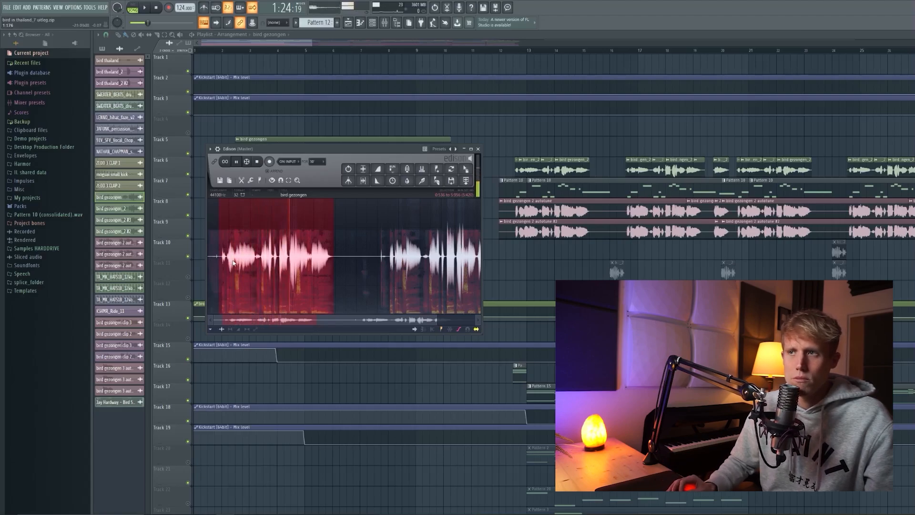
{"action": "key", "text": "space"}
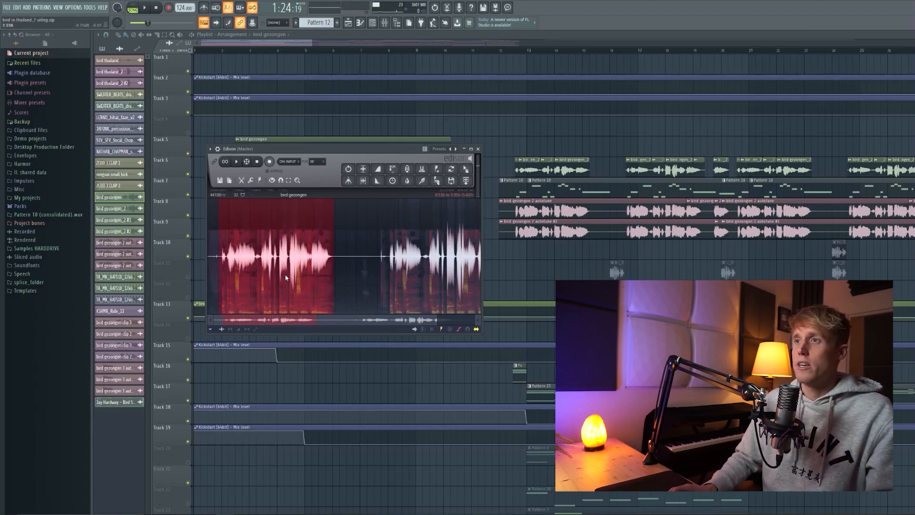
{"action": "left_click", "coordinate": [478, 149]}
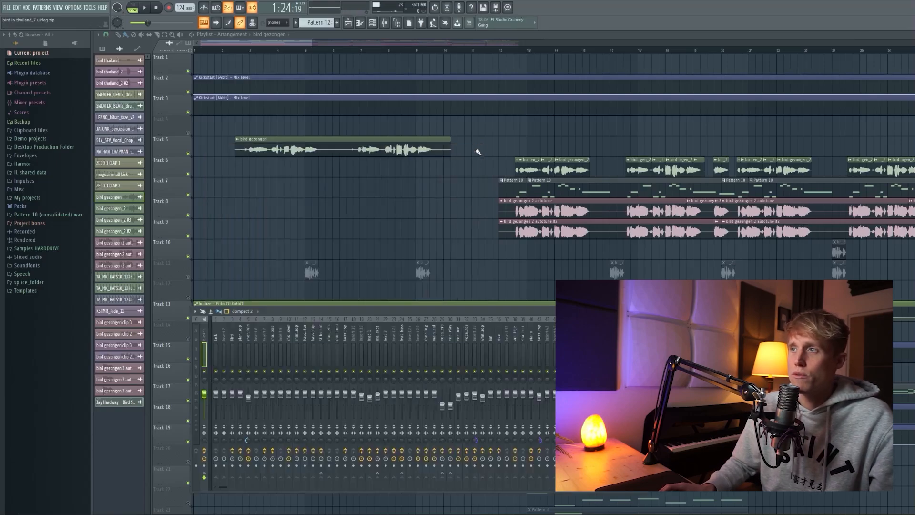
- Mute Tracks 7, 8 and 9 and play the main vocal clips on Track 6
{"action": "scroll", "coordinate": [466, 184], "scroll_direction": "down", "scroll_amount": 5}
{"action": "left_click", "coordinate": [189, 216]}
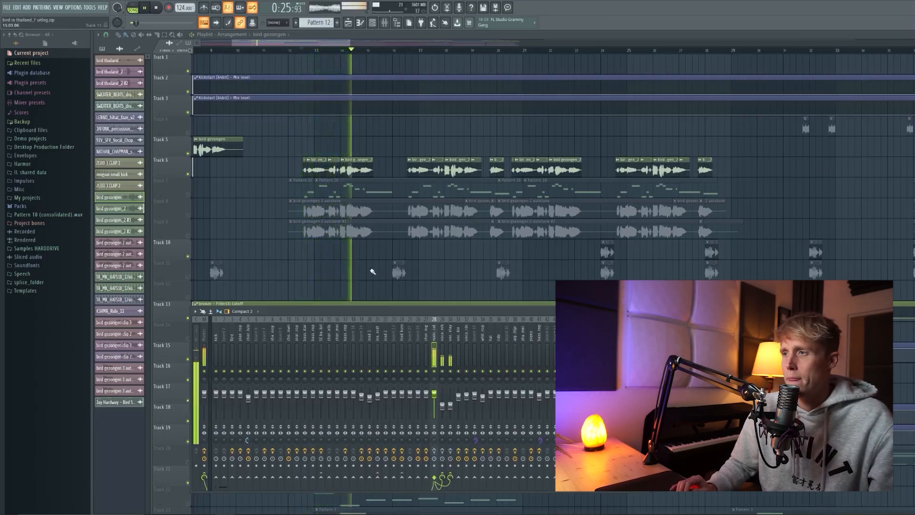
{"action": "key", "text": "space"}
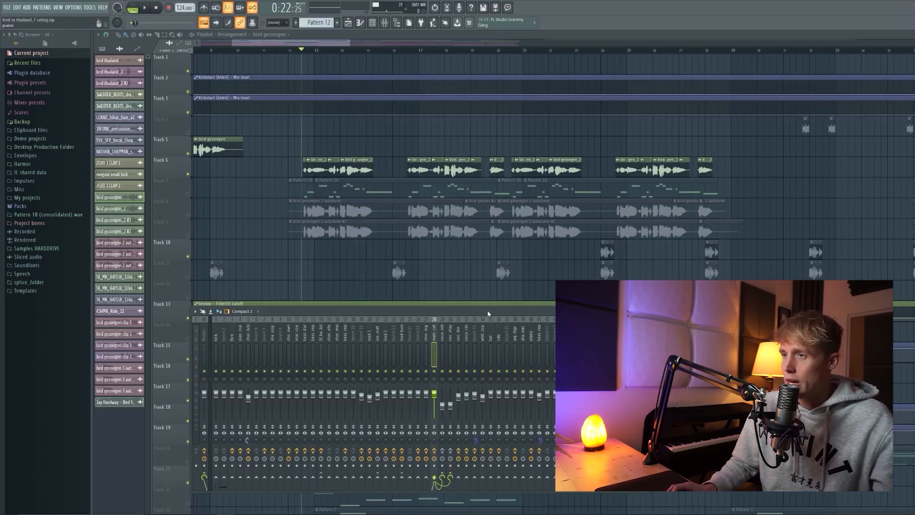
- Open the Manipulator plugin on the main vocal mixer track and examine its wrapper settings for the MIDI input port
{"action": "left_click_drag", "start_coordinate": [487, 314], "coordinate": [313, 176]}
{"action": "left_click_drag", "start_coordinate": [325, 166], "coordinate": [297, 243]}
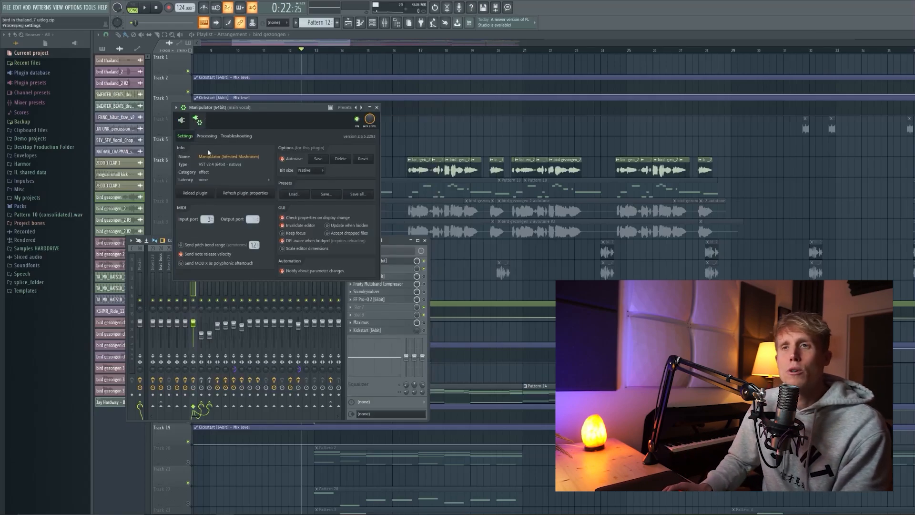
{"action": "left_click", "coordinate": [183, 122]}
{"action": "left_click", "coordinate": [197, 121]}
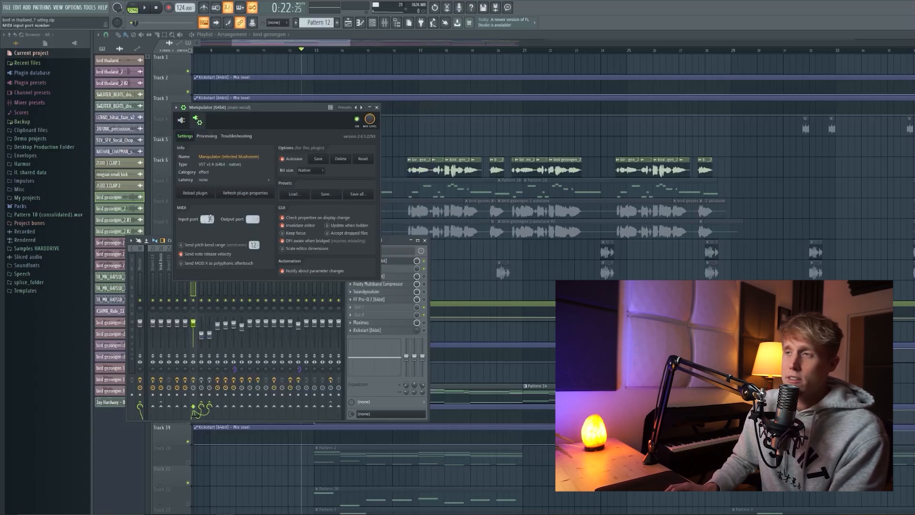
- Pick Pattern 10 from Track 7, and close the playlist, the open plugin windows and the mixer to expose the channel rack
{"action": "left_click", "coordinate": [409, 189]}
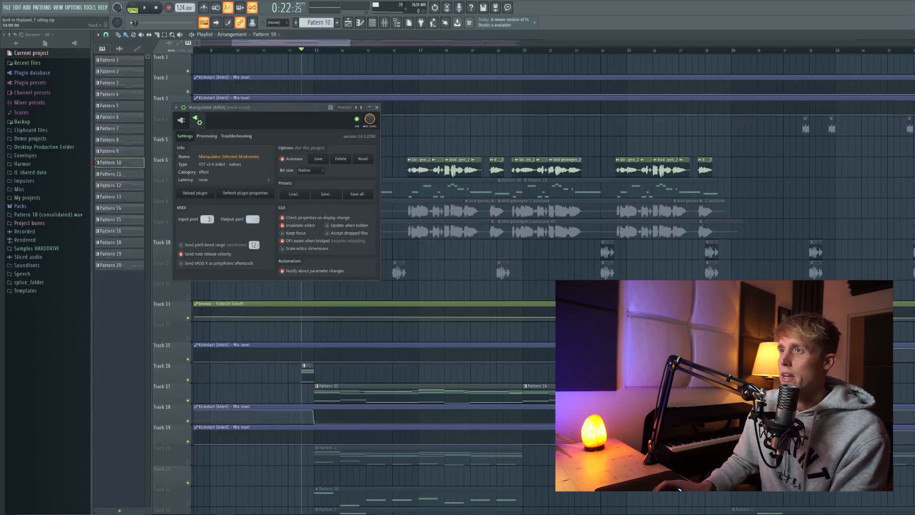
{"action": "key", "text": "F5"}
{"action": "left_click", "coordinate": [376, 107]}
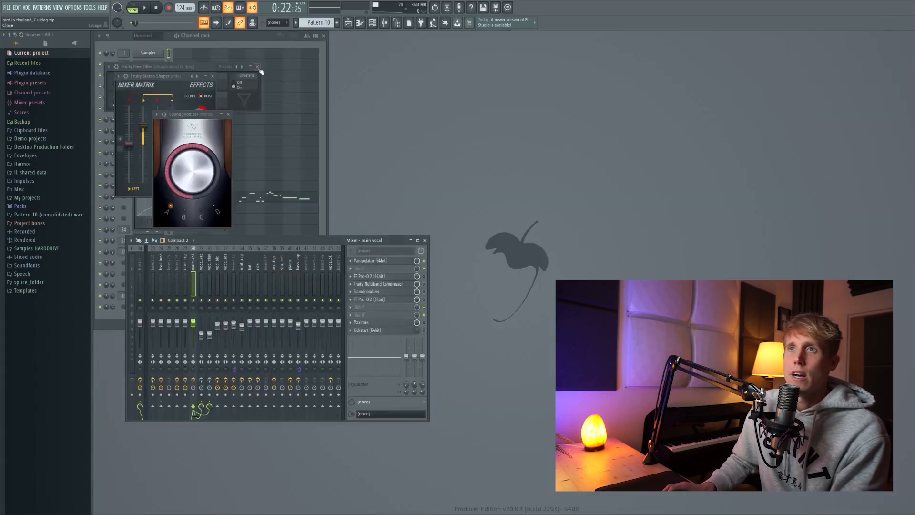
{"action": "key", "text": "Escape"}
{"action": "left_click", "coordinate": [228, 115]}
{"action": "left_click", "coordinate": [213, 76]}
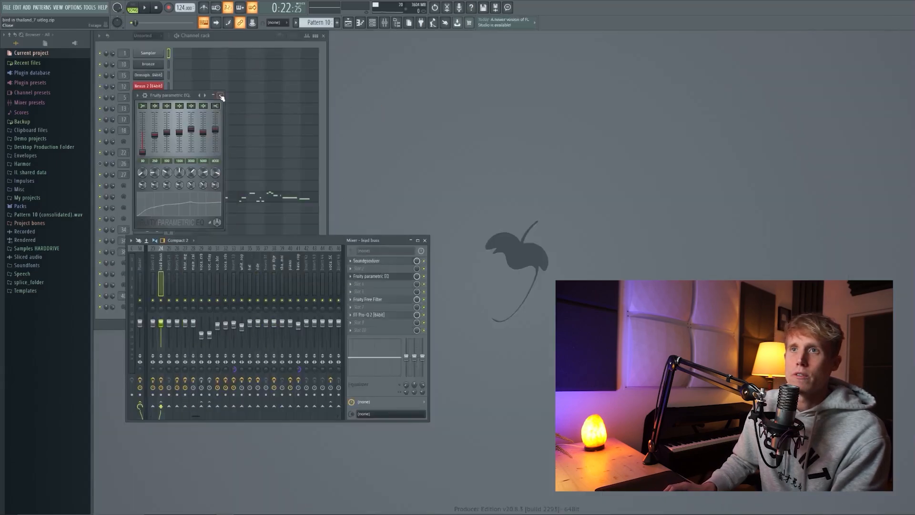
{"action": "left_click", "coordinate": [220, 96]}
{"action": "left_click", "coordinate": [424, 240]}
- Check the port number of the MIDI Out #3 channel, view its Pattern 10 notes in the piano roll, and return to the playlist
{"action": "left_click", "coordinate": [157, 197]}
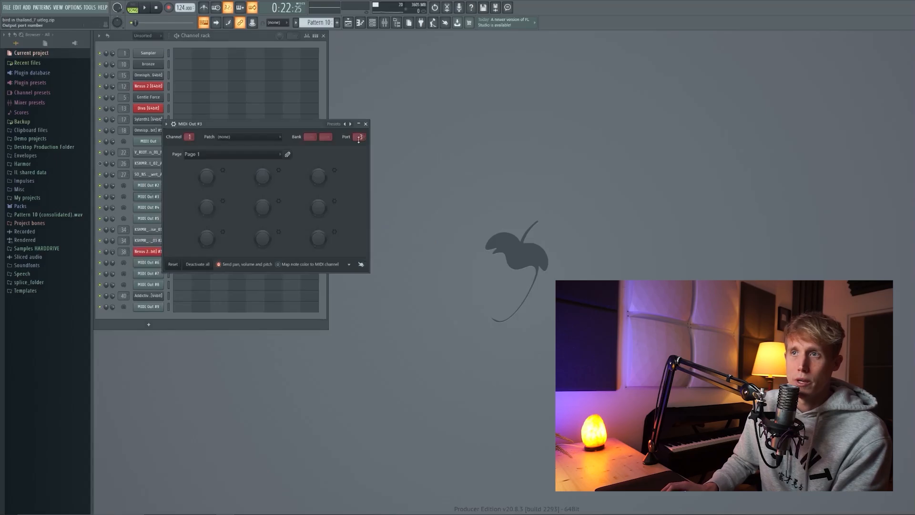
{"action": "key", "text": "Escape"}
{"action": "left_click", "coordinate": [173, 197]}
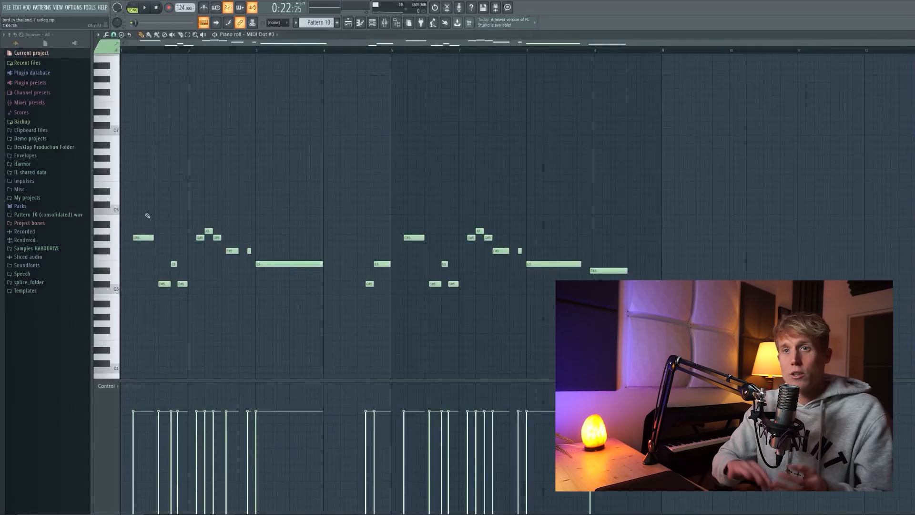
{"action": "left_click", "coordinate": [349, 23]}
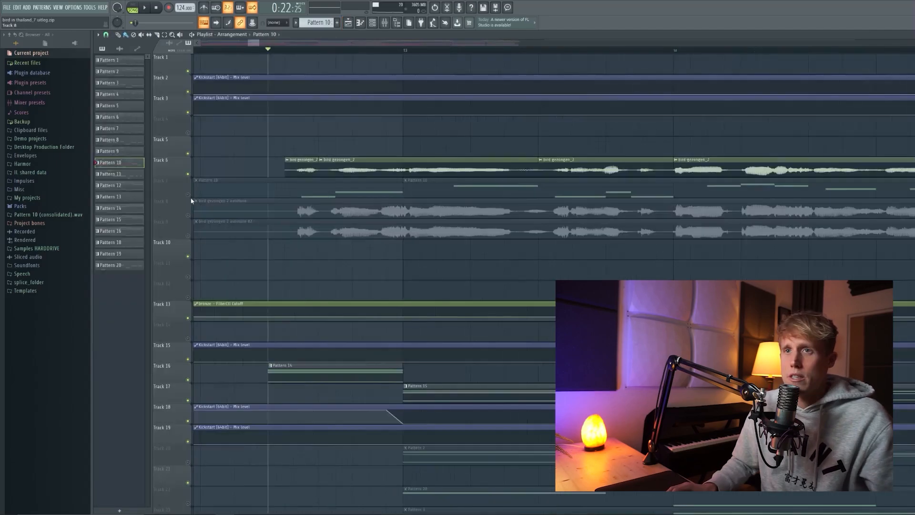
- Play the main vocal clips with the Track 7 MIDI pattern enabled
{"action": "key", "text": "space"}
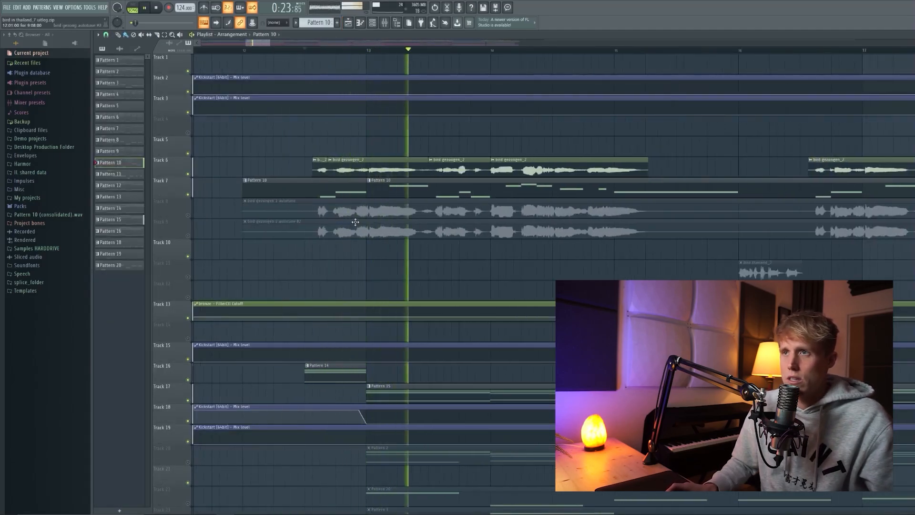
{"action": "scroll", "coordinate": [375, 217], "scroll_direction": "down", "scroll_amount": 3}
{"action": "scroll", "coordinate": [374, 217], "scroll_direction": "up", "scroll_amount": 2}
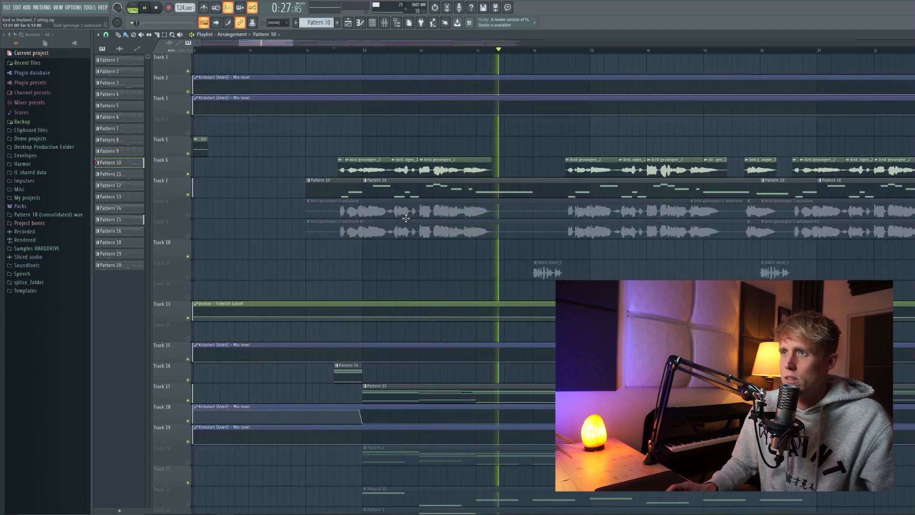
{"action": "key", "text": "space"}
- Mute Track 7 and play the main vocal without the MIDI notes for comparison
{"action": "left_click", "coordinate": [188, 195]}
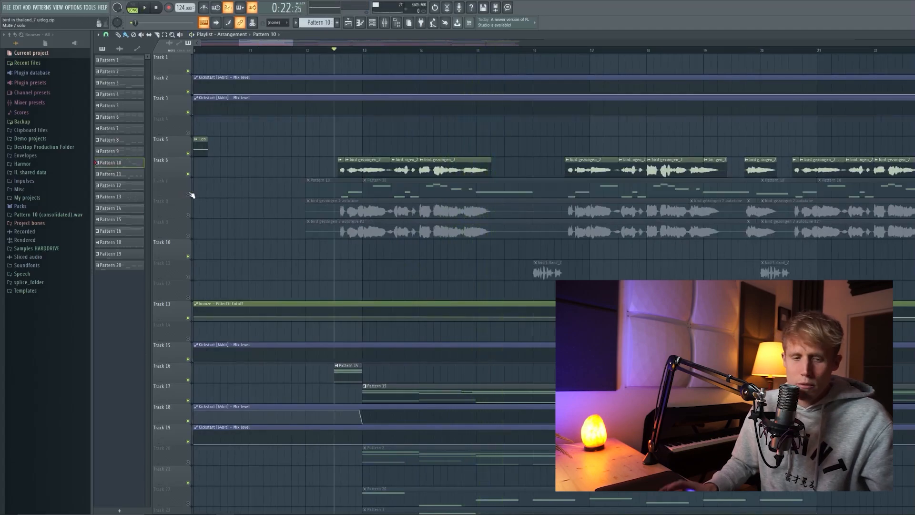
{"action": "key", "text": "space"}
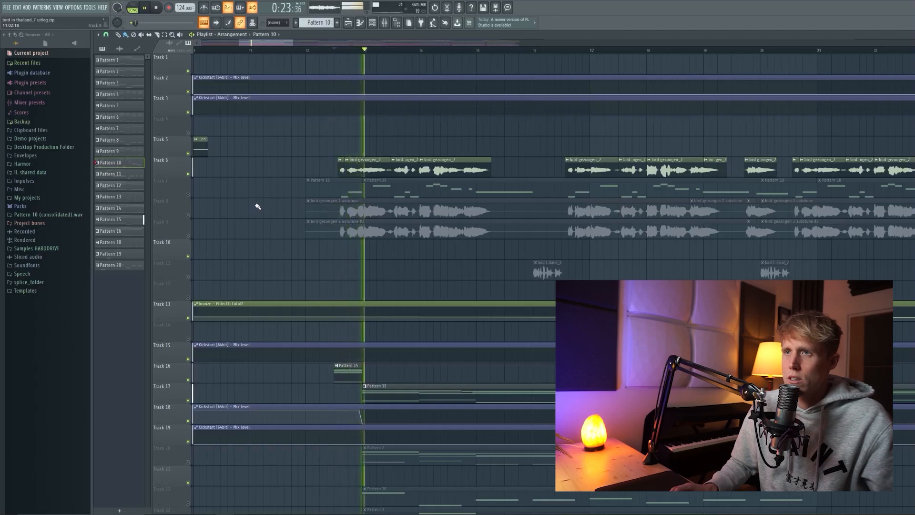
{"action": "scroll", "coordinate": [352, 56], "scroll_direction": "up", "scroll_amount": 5}
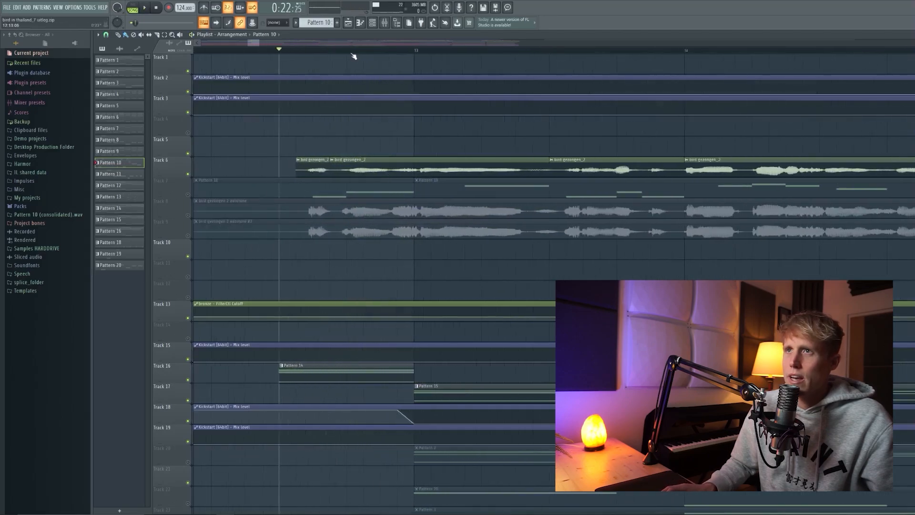
{"action": "key", "text": "space"}
- Unmute Track 7, move the playhead to bar 13 and briefly play the vocal with its MIDI notes
{"action": "left_click", "coordinate": [188, 195]}
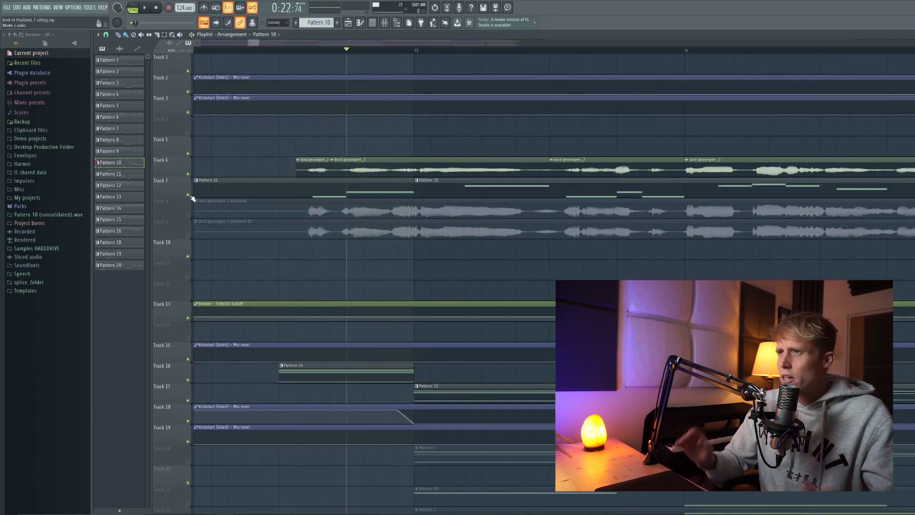
{"action": "left_click", "coordinate": [189, 195]}
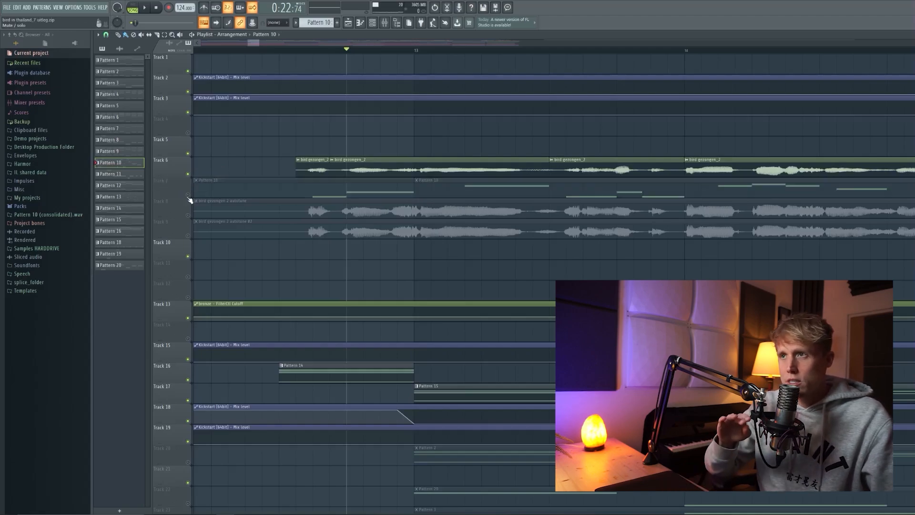
{"action": "left_click", "coordinate": [415, 48]}
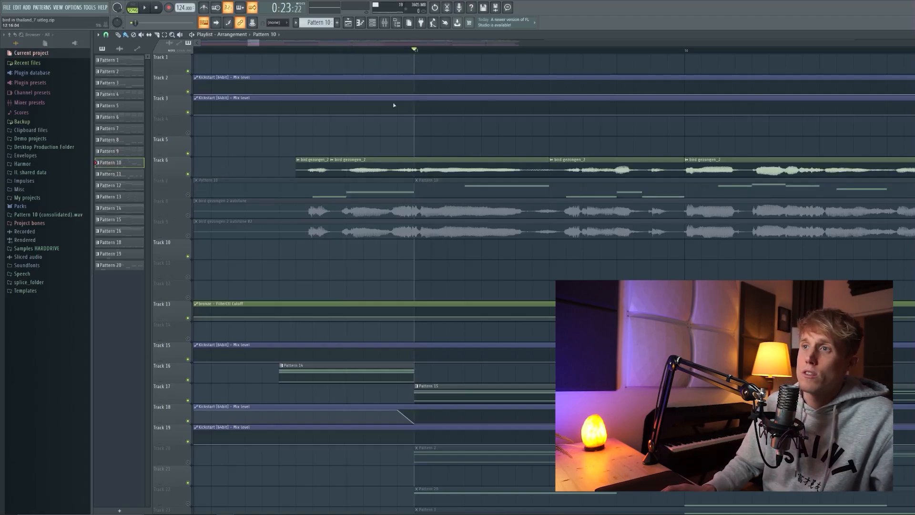
{"action": "left_click", "coordinate": [189, 195]}
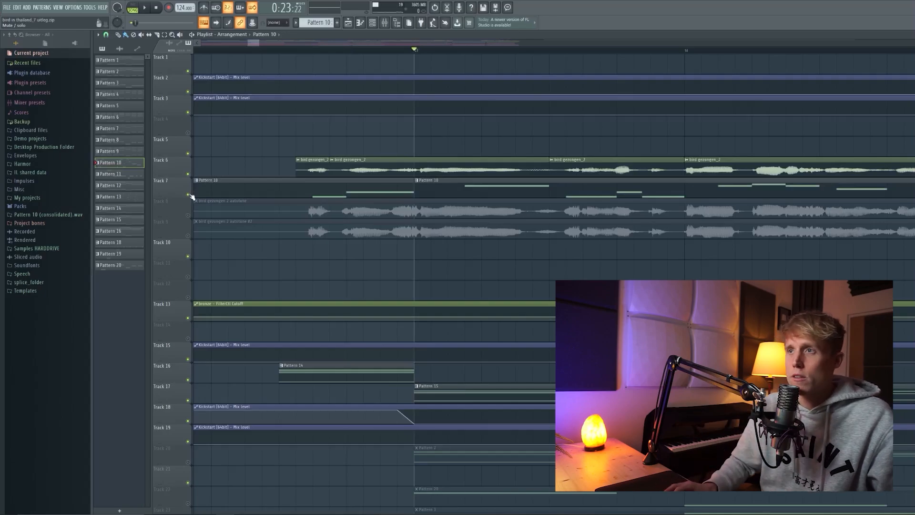
{"action": "key", "text": "space"}
{"action": "key", "text": "space"}
- Compare the Pattern 10 notes on Track 7 with the vocal clips above them and play through the vocal phrases
{"action": "scroll", "coordinate": [434, 191], "scroll_direction": "up", "scroll_amount": 4}
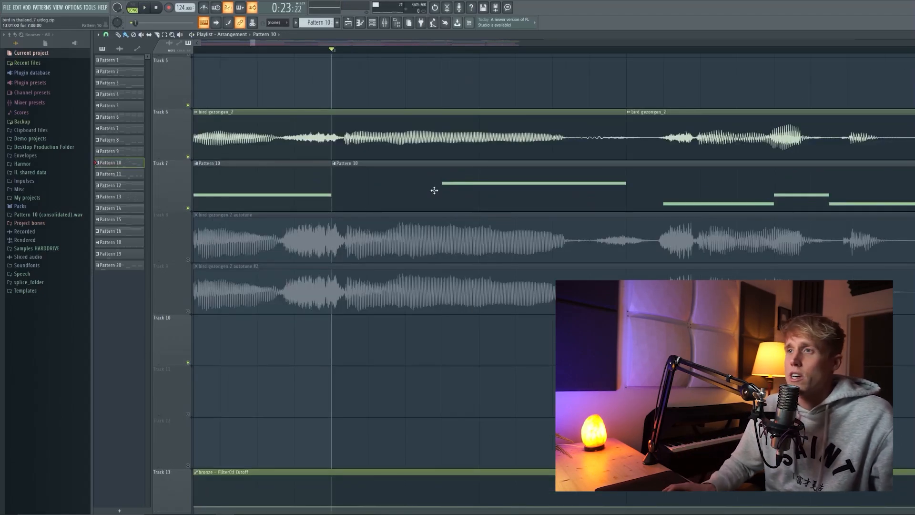
{"action": "scroll", "coordinate": [455, 202], "scroll_direction": "down", "scroll_amount": 2}
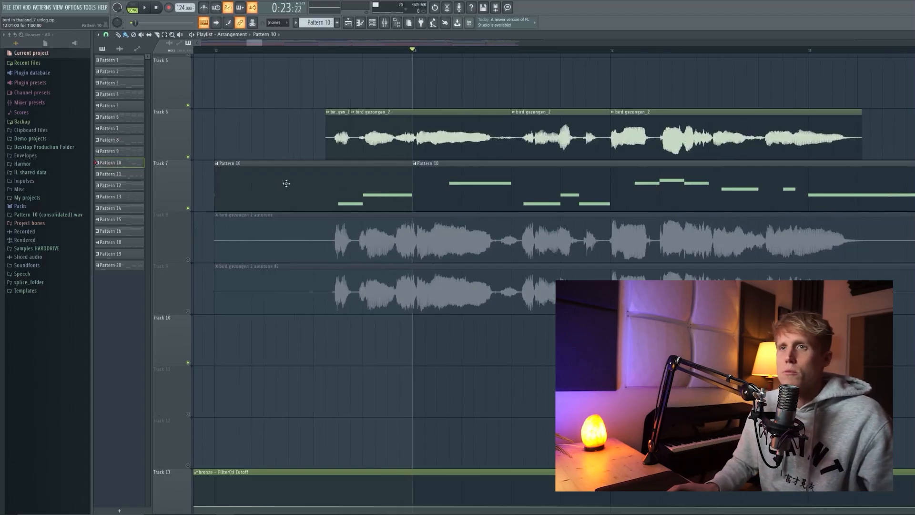
{"action": "scroll", "coordinate": [496, 221], "scroll_direction": "down", "scroll_amount": 4}
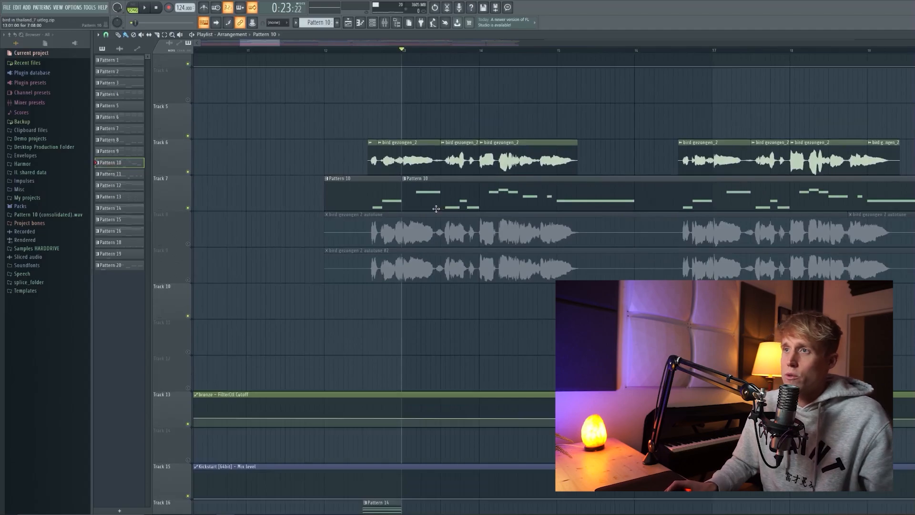
{"action": "scroll", "coordinate": [436, 209], "scroll_direction": "up", "scroll_amount": 3}
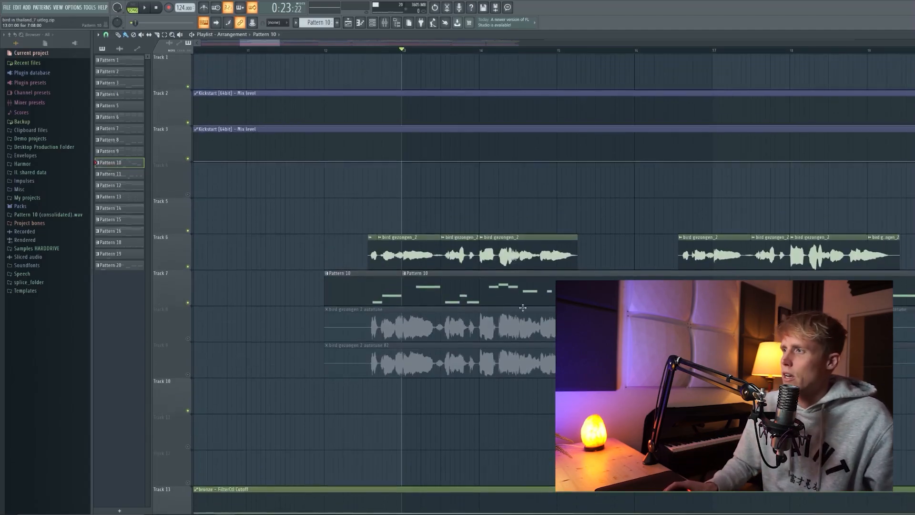
{"action": "scroll", "coordinate": [430, 322], "scroll_direction": "down", "scroll_amount": 5}
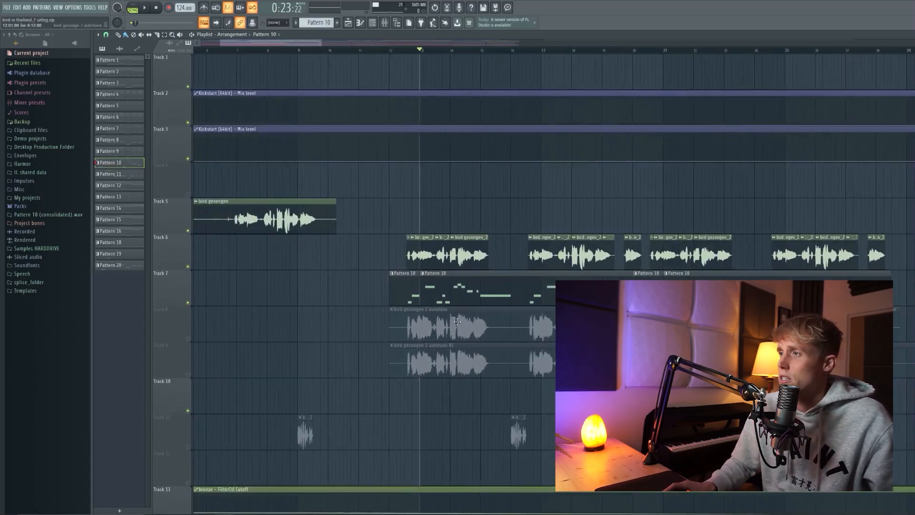
{"action": "scroll", "coordinate": [492, 324], "scroll_direction": "up", "scroll_amount": 4}
{"action": "key", "text": "space"}
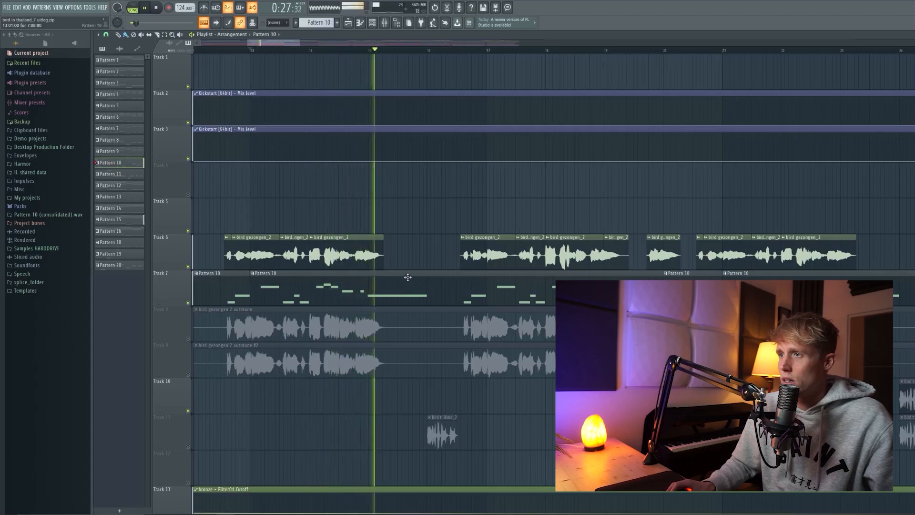
{"action": "key", "text": "space"}
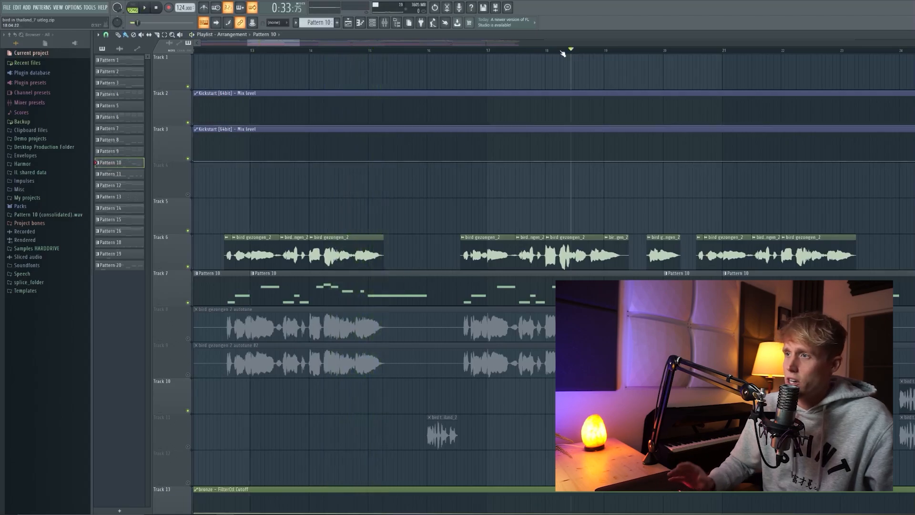
{"action": "key", "text": "space"}
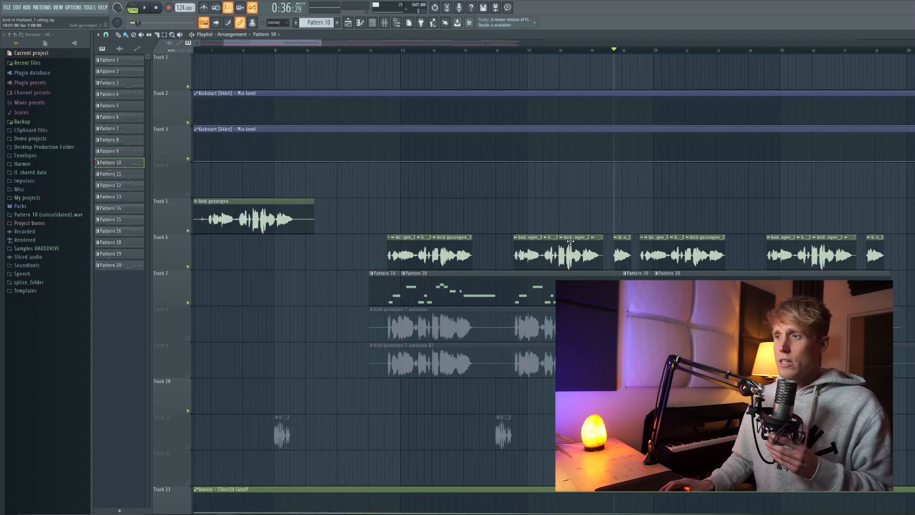
- Open the Addictive Keys chords of Pattern 12 in the piano roll, play them and examine the note timing around bar 5
{"action": "scroll", "coordinate": [570, 242], "scroll_direction": "down", "scroll_amount": 10}
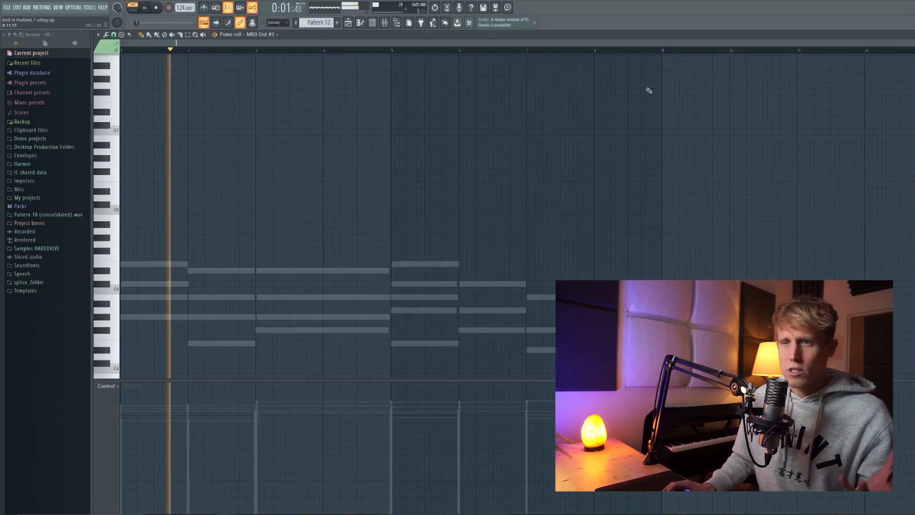
{"action": "key", "text": "F7"}
{"action": "left_click", "coordinate": [266, 295]}
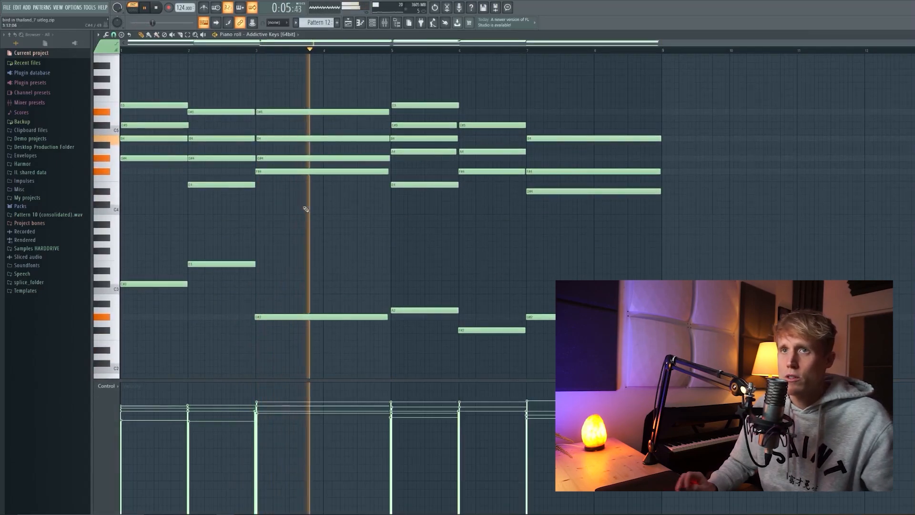
{"action": "scroll", "coordinate": [424, 204], "scroll_direction": "up", "scroll_amount": 3}
{"action": "scroll", "coordinate": [422, 202], "scroll_direction": "up", "scroll_amount": 2}
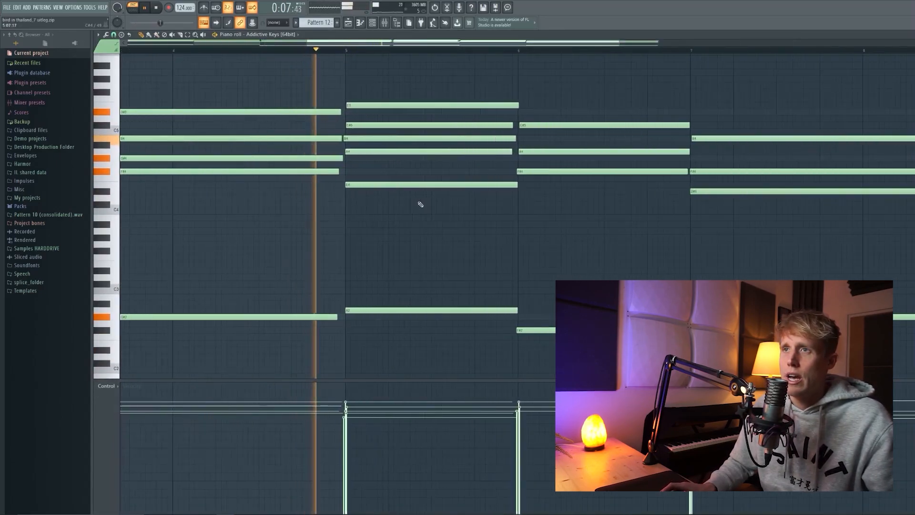
{"action": "key", "text": "space"}
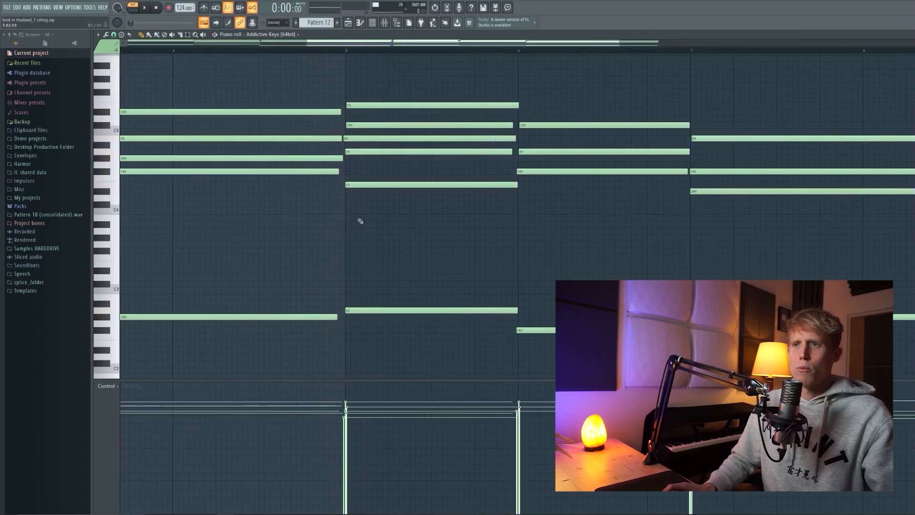
{"action": "scroll", "coordinate": [350, 158], "scroll_direction": "up", "scroll_amount": 3}
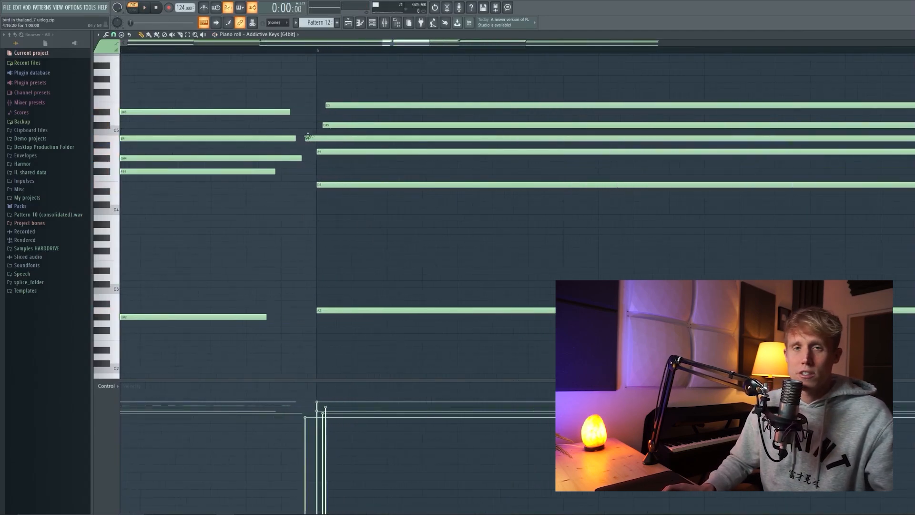
{"action": "scroll", "coordinate": [386, 231], "scroll_direction": "down", "scroll_amount": 4}
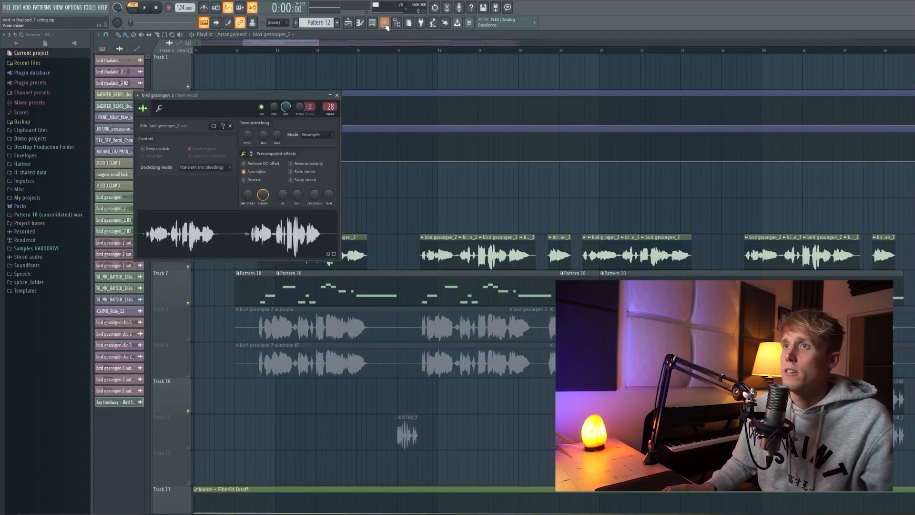
- Open the first FF Pro-Q 2 on the main vocal mixer track, examine its low cut and EQ curve, and close it
{"action": "left_click", "coordinate": [385, 24]}
{"action": "left_click", "coordinate": [398, 277]}
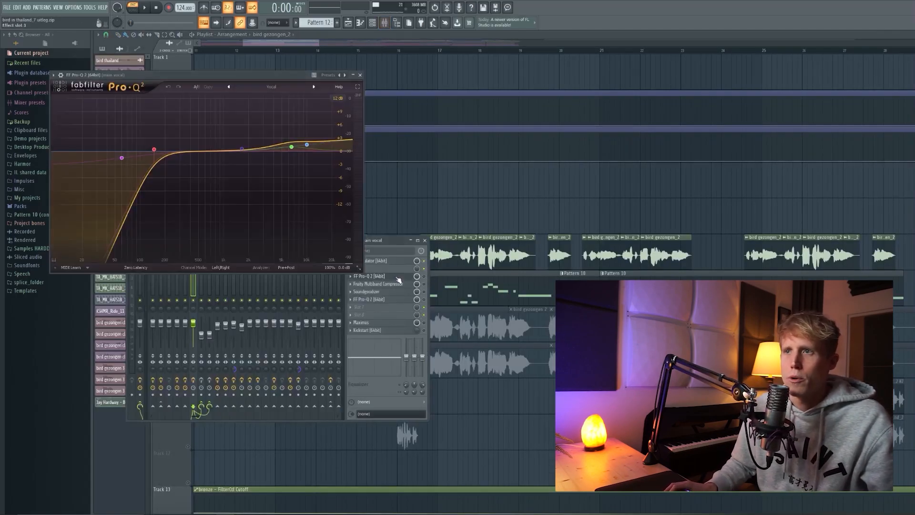
{"action": "left_click_drag", "start_coordinate": [298, 79], "coordinate": [338, 93]}
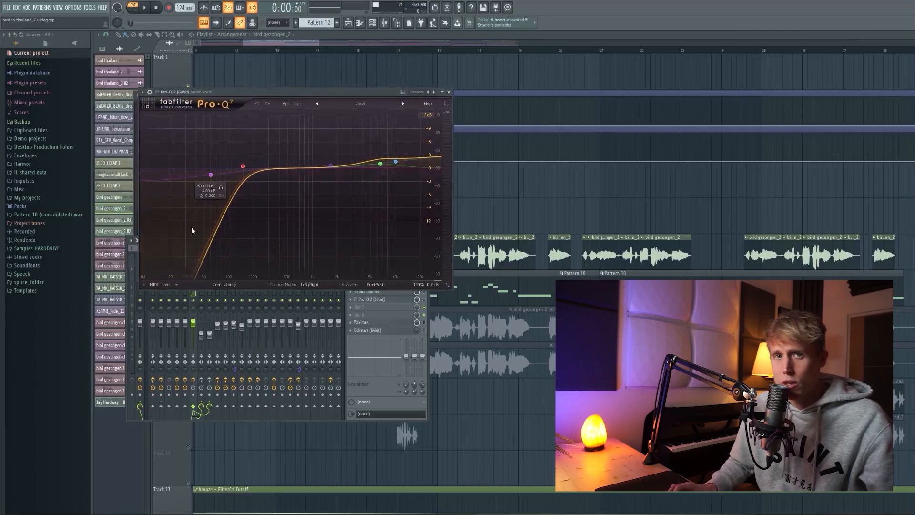
{"action": "left_click", "coordinate": [450, 93]}
- Play the vocal from just before bar 13 and bring up the mixer below the Track 6 vocal clips
{"action": "left_click", "coordinate": [312, 44]}
{"action": "left_click", "coordinate": [269, 51]}
{"action": "key", "text": "space"}
{"action": "left_click", "coordinate": [386, 25]}
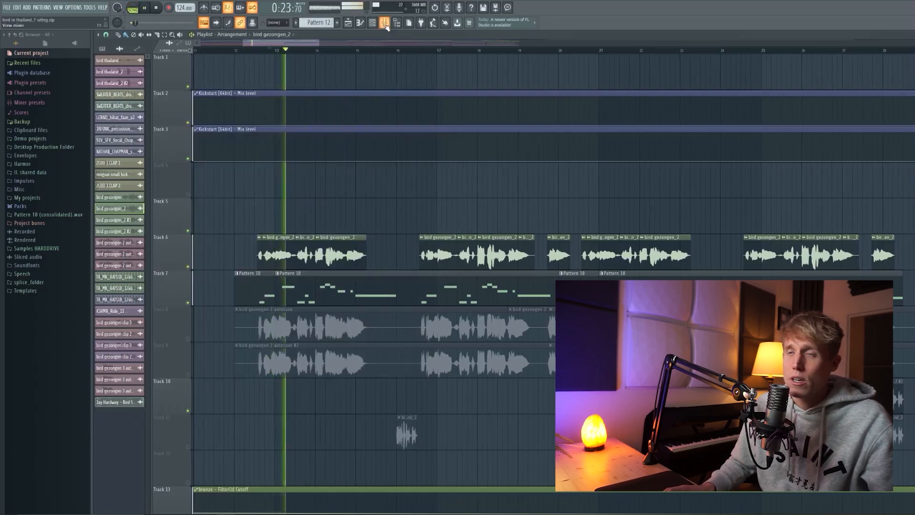
{"action": "left_click_drag", "start_coordinate": [309, 239], "coordinate": [309, 302]}
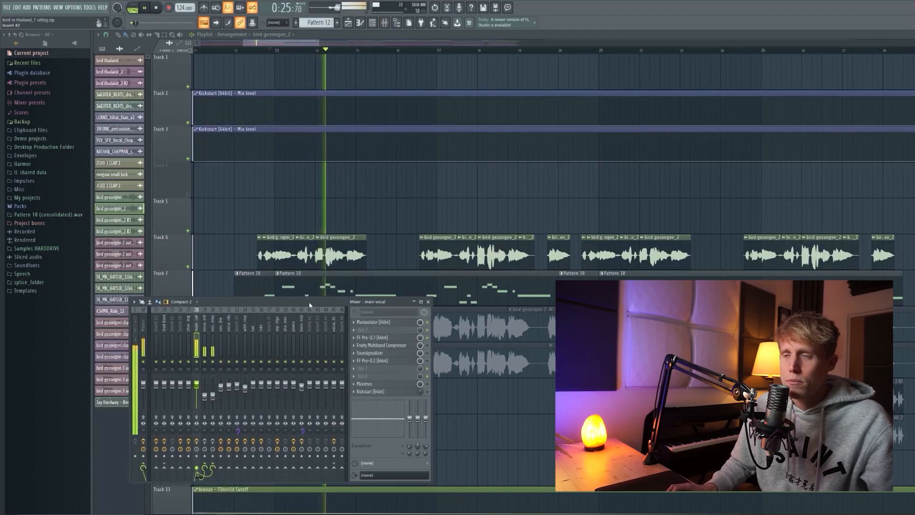
{"action": "key", "text": "space"}
- Open Fruity Multiband Compressor on the main vocal track, place it above the vocal clips and play the vocal through it
{"action": "left_click", "coordinate": [396, 346]}
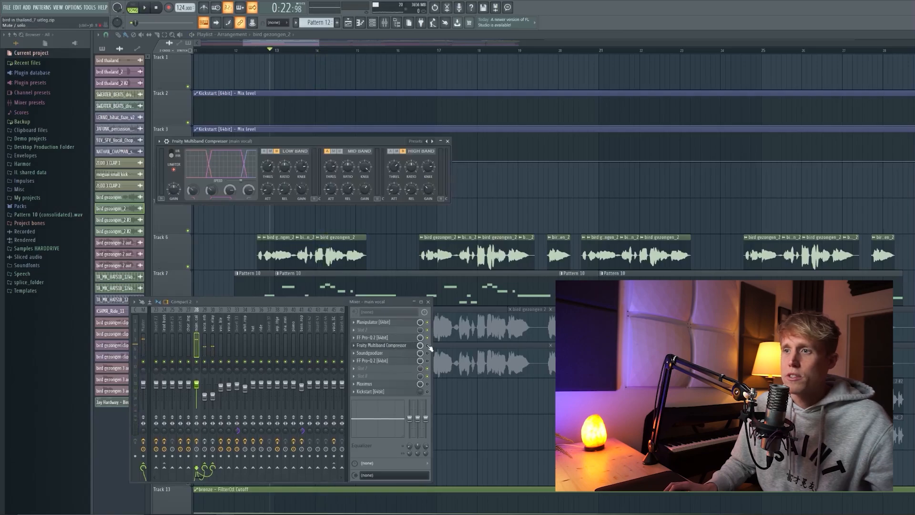
{"action": "left_click_drag", "start_coordinate": [289, 143], "coordinate": [327, 164]}
{"action": "key", "text": "space"}
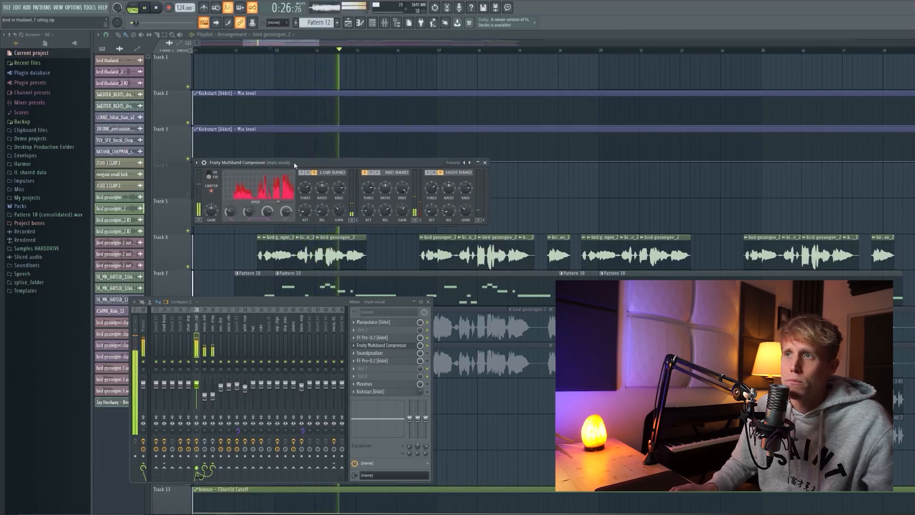
- Stop playback, open Soundgoodizer on the main vocal track, play the vocal through it and close Fruity Multiband Compressor
{"action": "key", "text": "space"}
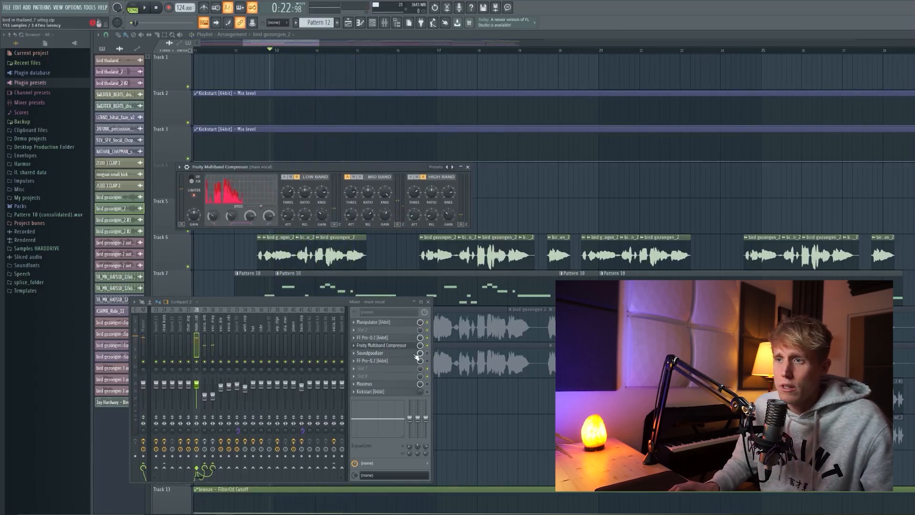
{"action": "left_click", "coordinate": [417, 354]}
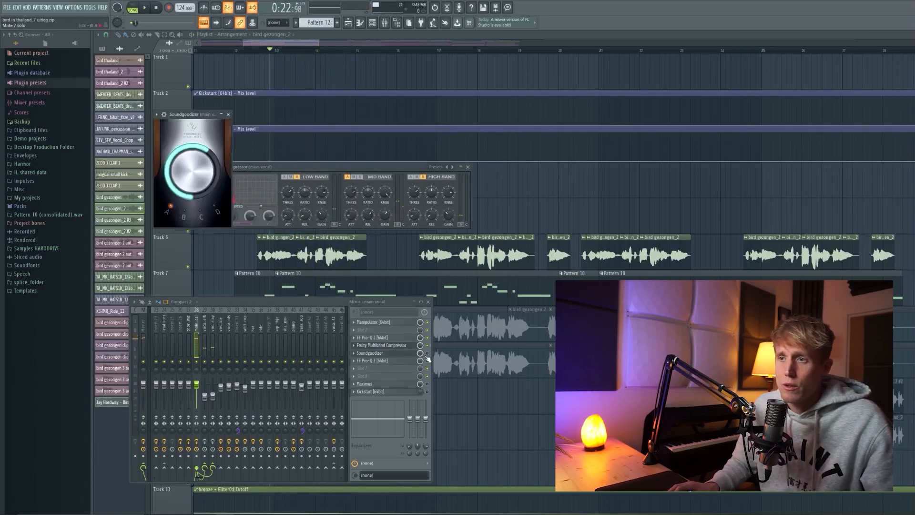
{"action": "key", "text": "space"}
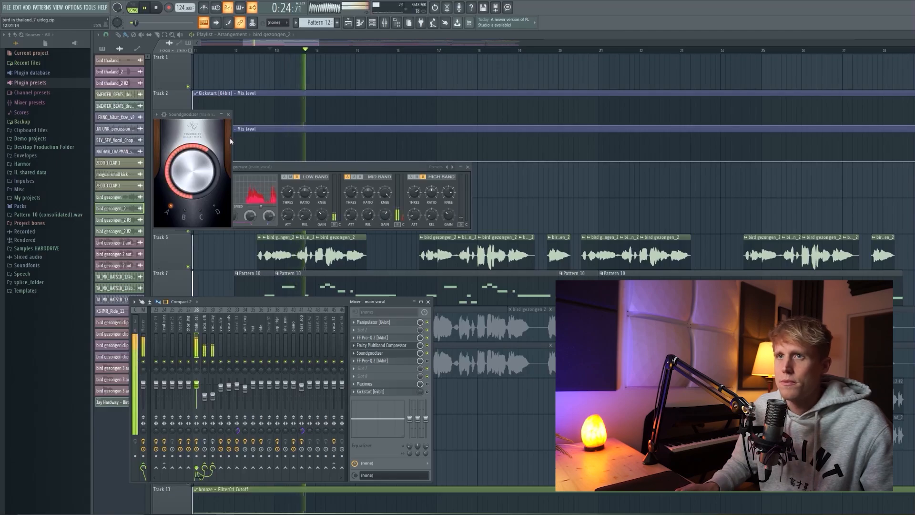
{"action": "left_click", "coordinate": [468, 167]}
{"action": "key", "text": "space"}
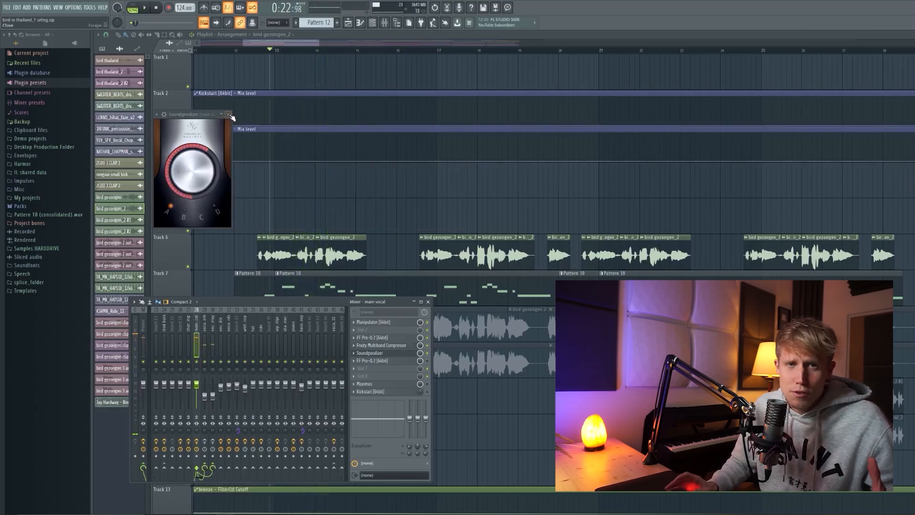
- Open the second FF Pro-Q 2 on the main vocal track, place it above the vocal clips and play the vocal through it
{"action": "left_click", "coordinate": [376, 360]}
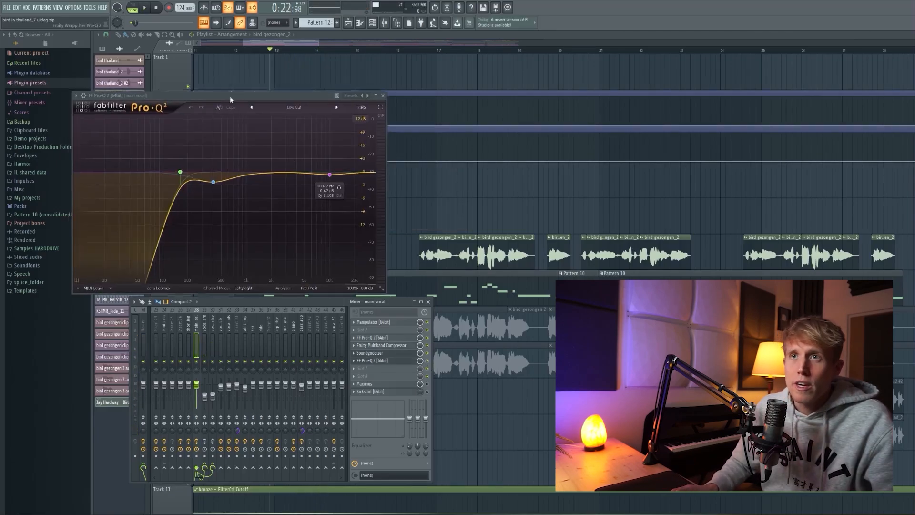
{"action": "left_click_drag", "start_coordinate": [230, 95], "coordinate": [523, 103]}
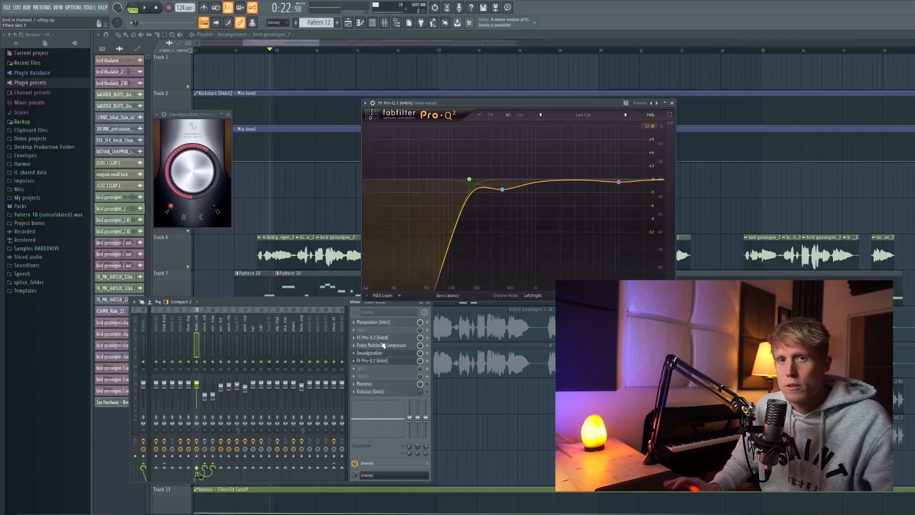
{"action": "key", "text": "space"}
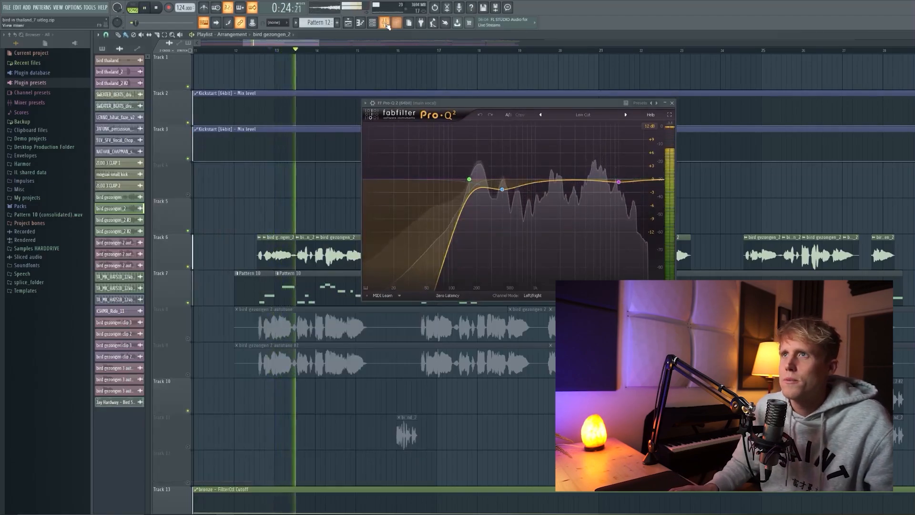
{"action": "left_click", "coordinate": [385, 23]}
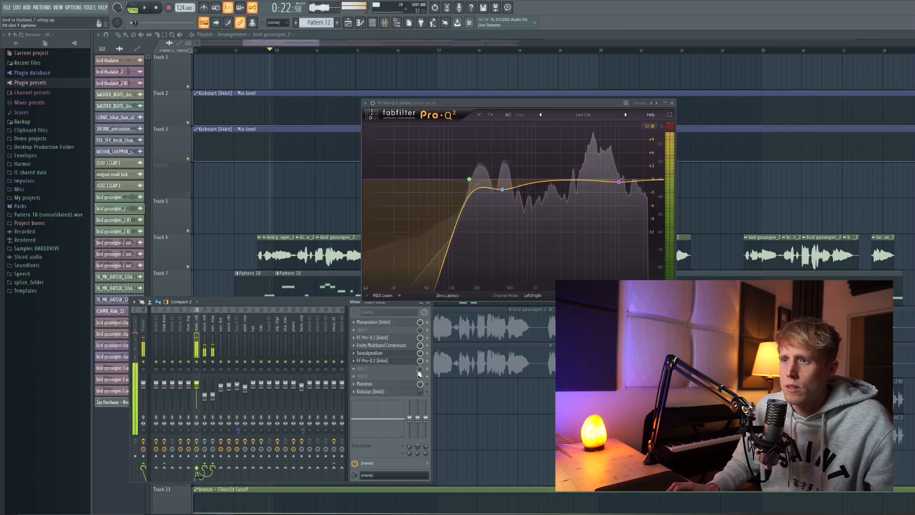
{"action": "key", "text": "space"}
- Open Maximus on the main vocal track, play the vocal through it, and close it along with the mixer and FF Pro-Q 2
{"action": "left_click", "coordinate": [367, 384]}
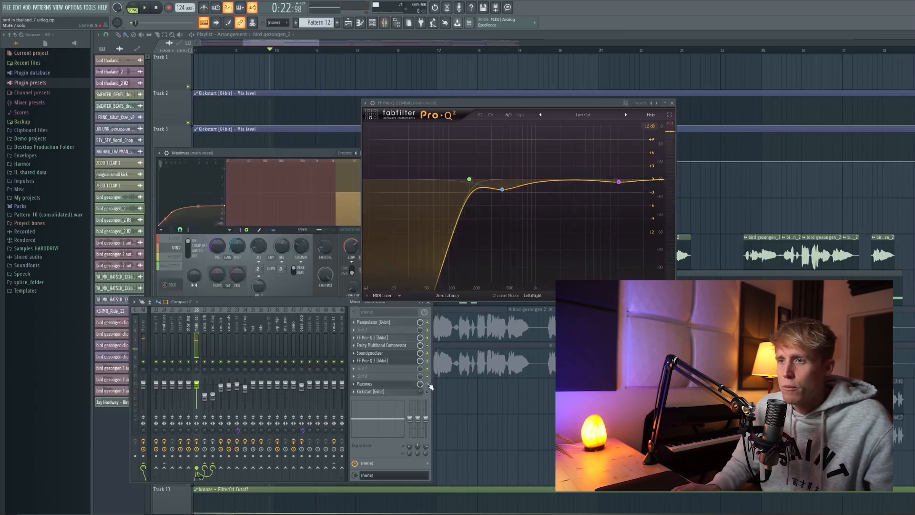
{"action": "key", "text": "space"}
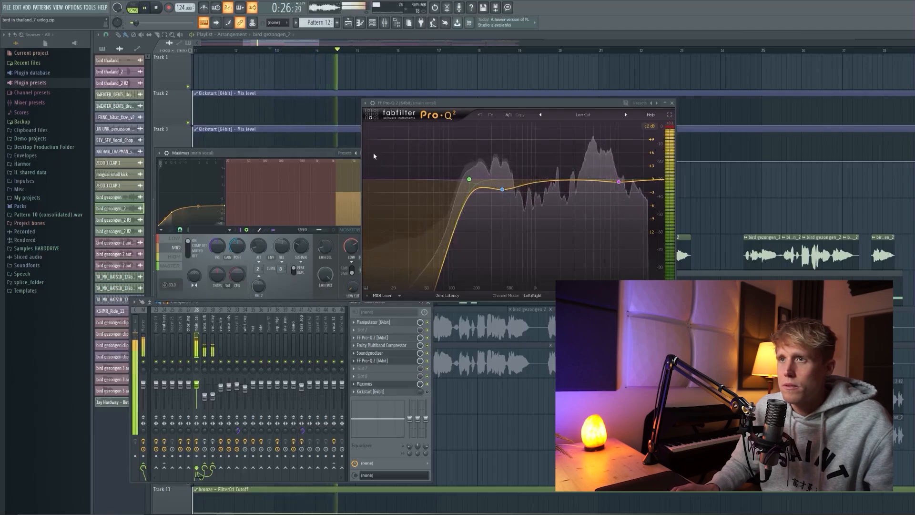
{"action": "left_click_drag", "start_coordinate": [321, 156], "coordinate": [272, 163]}
{"action": "left_click", "coordinate": [336, 160]}
{"action": "key", "text": "space"}
{"action": "key", "text": "F9"}
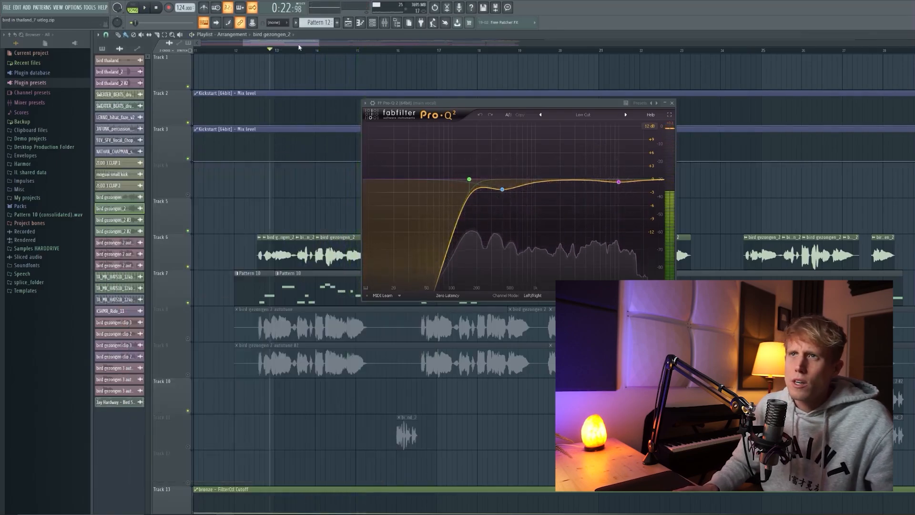
{"action": "left_click", "coordinate": [673, 104]}
- Bring up the mixer below the Track 6 clips and play the main vocal with its effects bypassed and enabled for comparison
{"action": "left_click", "coordinate": [391, 25]}
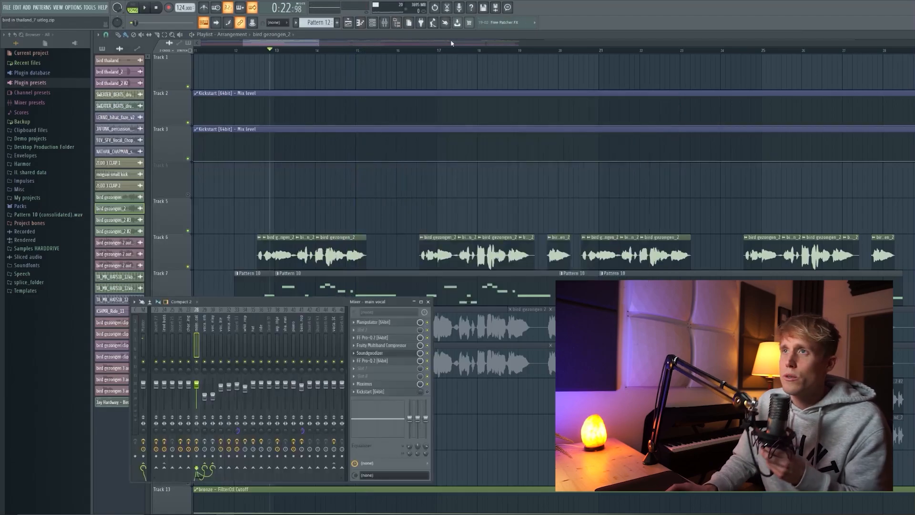
{"action": "left_click", "coordinate": [390, 25]}
{"action": "scroll", "coordinate": [313, 183], "scroll_direction": "down", "scroll_amount": 3}
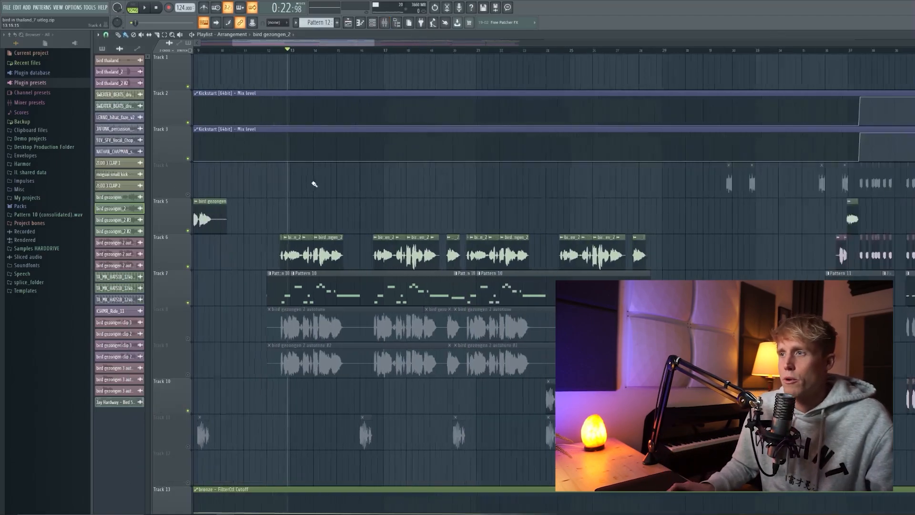
{"action": "scroll", "coordinate": [331, 224], "scroll_direction": "up", "scroll_amount": 4}
{"action": "left_click", "coordinate": [385, 26]}
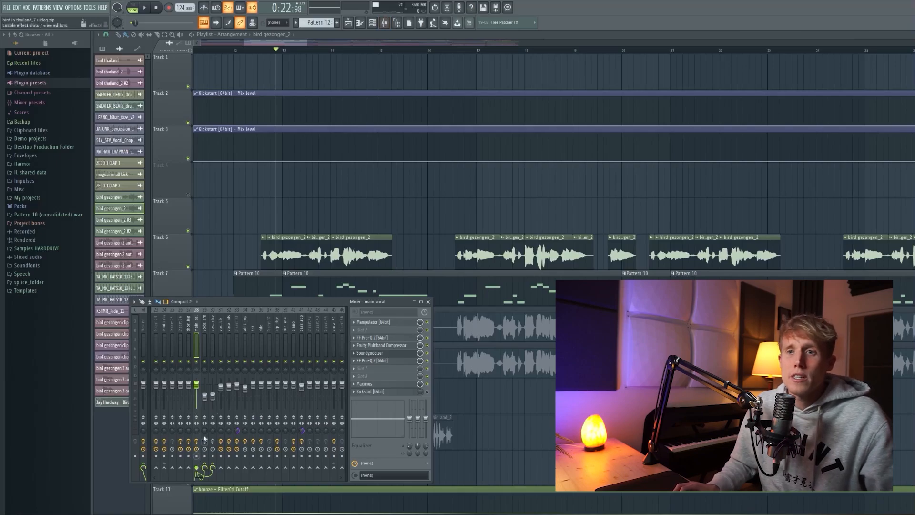
{"action": "key", "text": "space"}
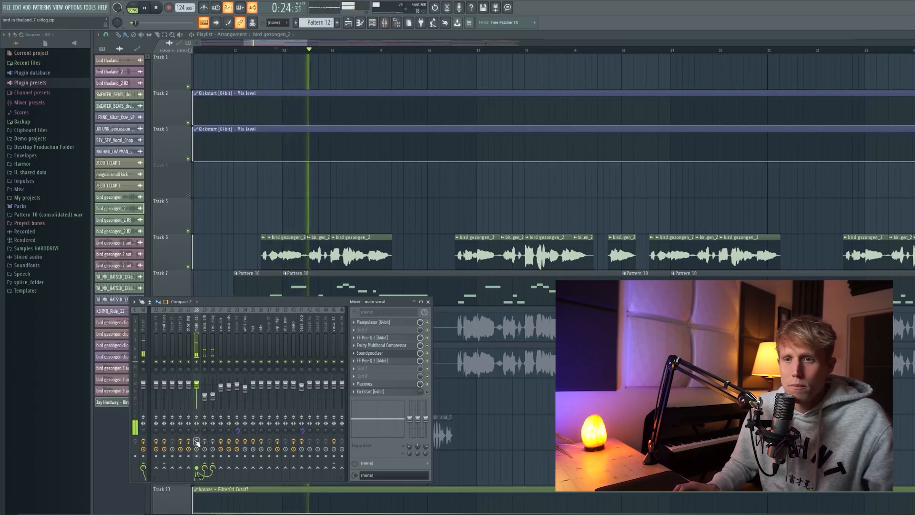
{"action": "key", "text": "space"}
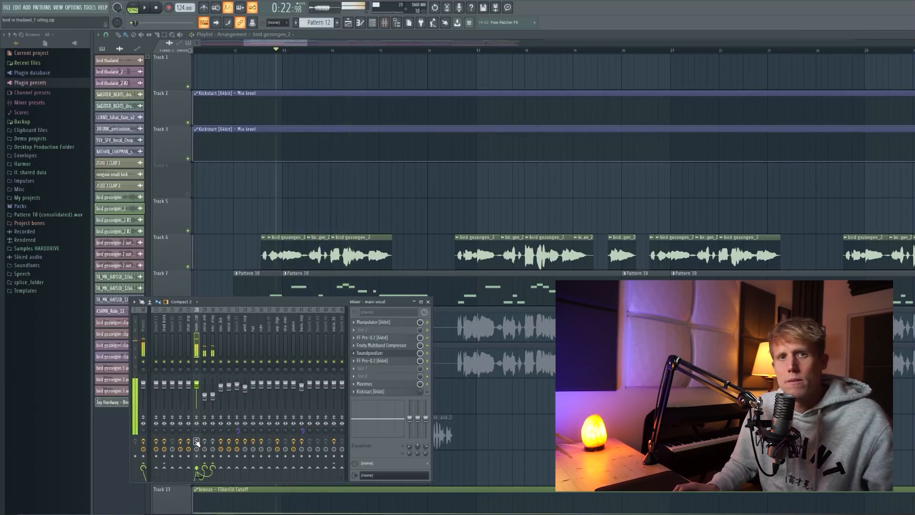
{"action": "key", "text": "space"}
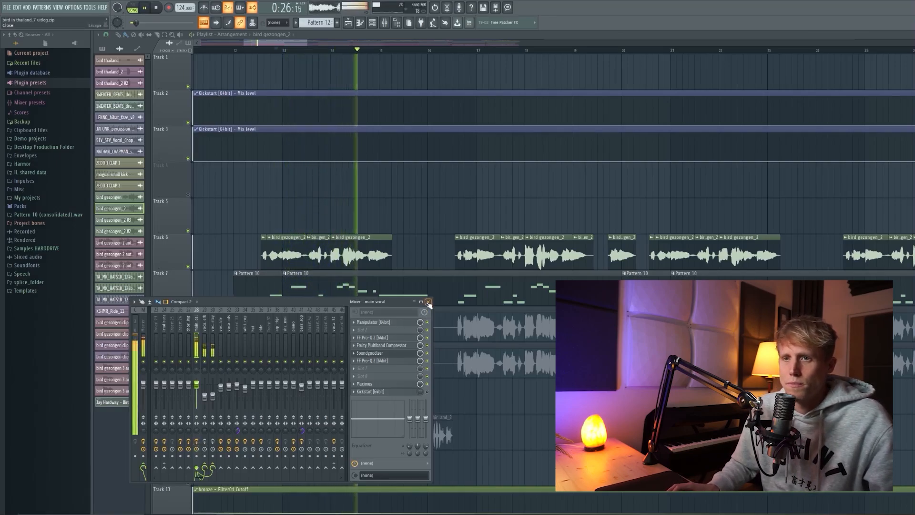
{"action": "key", "text": "space"}
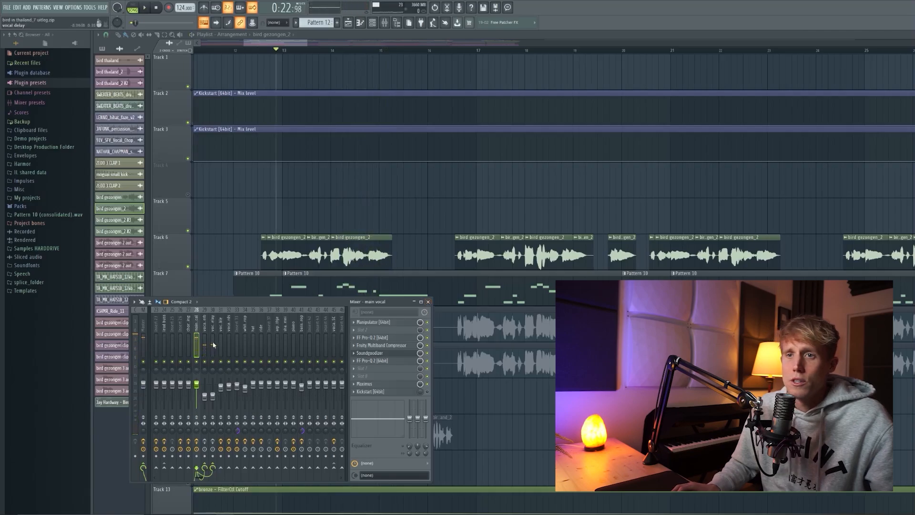
- Examine the first FF Pro-Q 2 and ValhallaRoom on the vocal reverb track while auditioning the vocal, and reposition the mixer
{"action": "left_click", "coordinate": [205, 323]}
{"action": "left_click", "coordinate": [372, 322]}
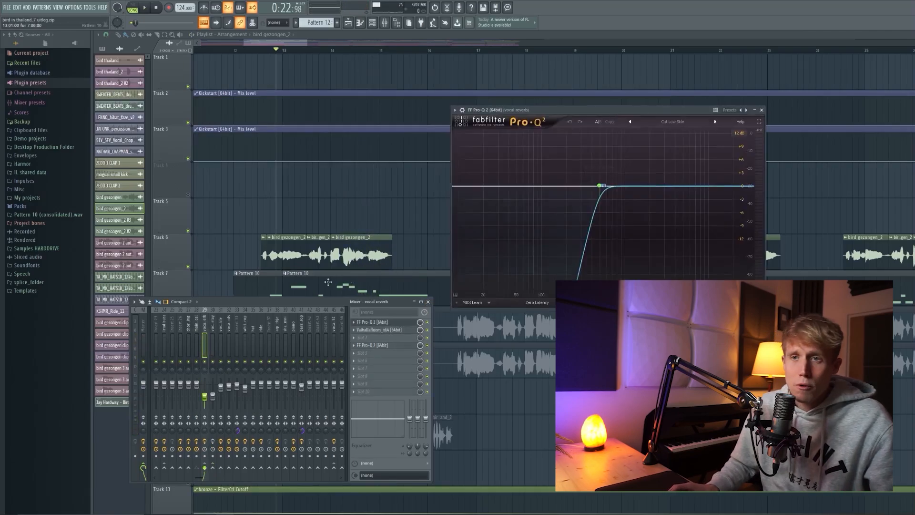
{"action": "key", "text": "space"}
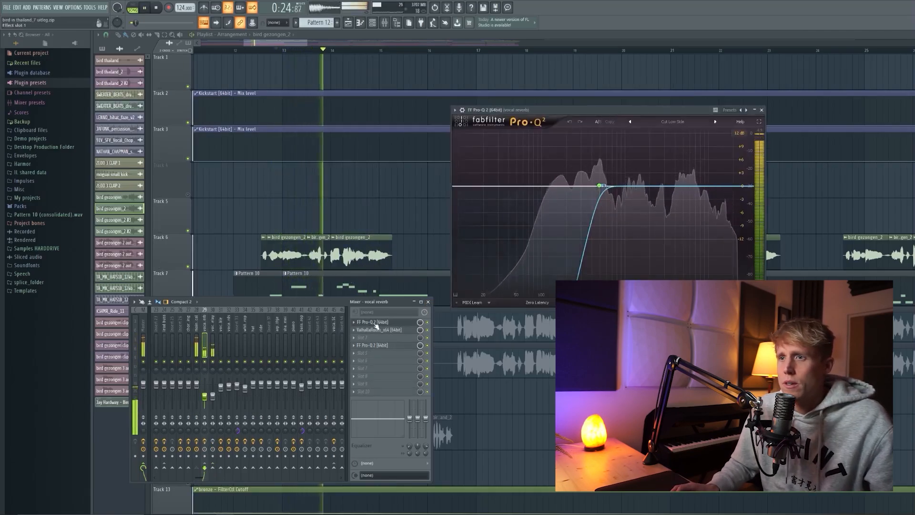
{"action": "key", "text": "space"}
{"action": "left_click_drag", "start_coordinate": [593, 109], "coordinate": [262, 112]}
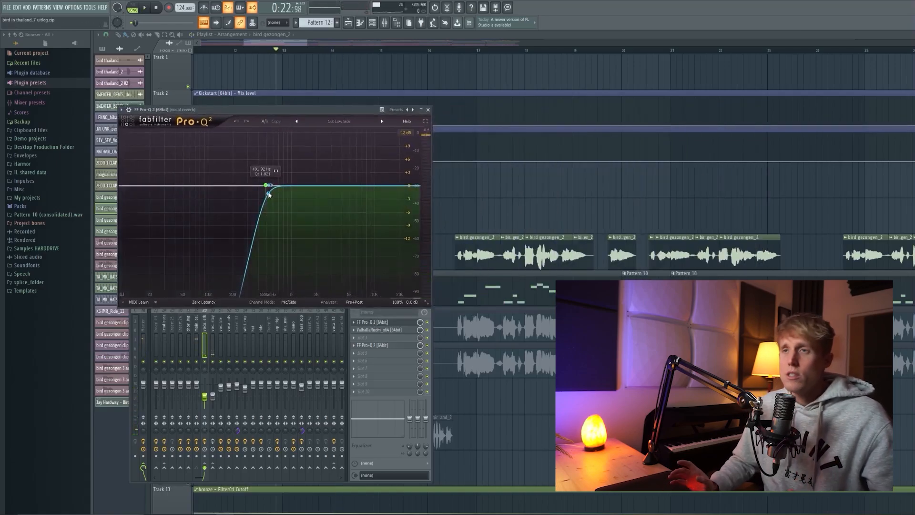
{"action": "left_click", "coordinate": [394, 330]}
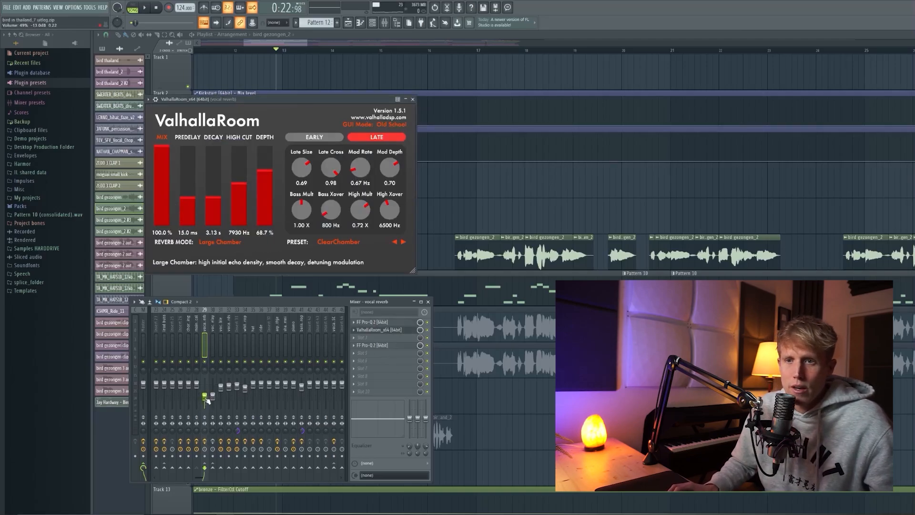
{"action": "left_click_drag", "start_coordinate": [242, 310], "coordinate": [277, 323]}
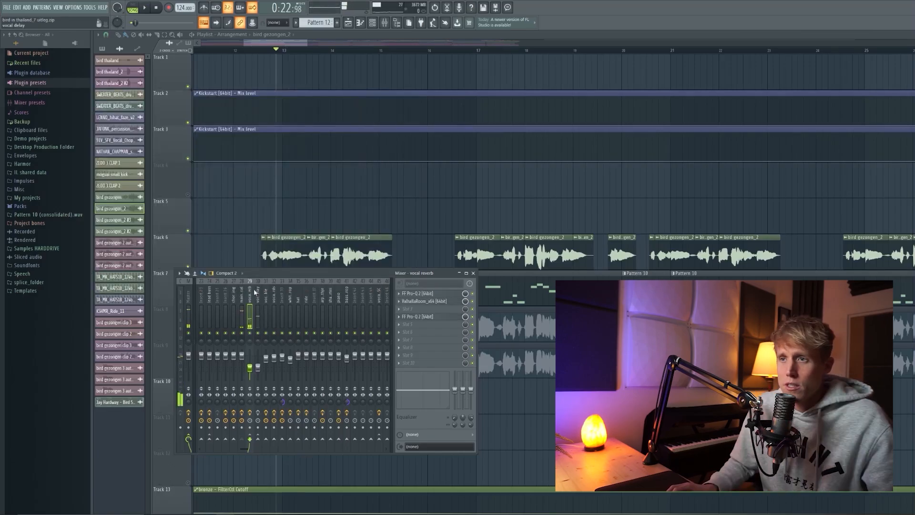
- Open ValhallaDelay on the vocal delay track, place it above the mixer, play the vocal through it and close all plugin windows
{"action": "left_click", "coordinate": [256, 291]}
{"action": "left_click", "coordinate": [432, 295]}
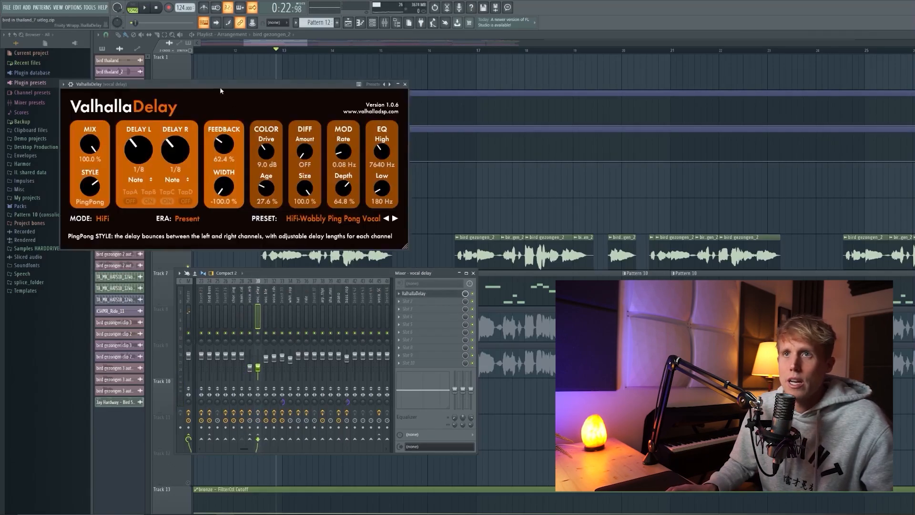
{"action": "left_click_drag", "start_coordinate": [220, 87], "coordinate": [363, 80]}
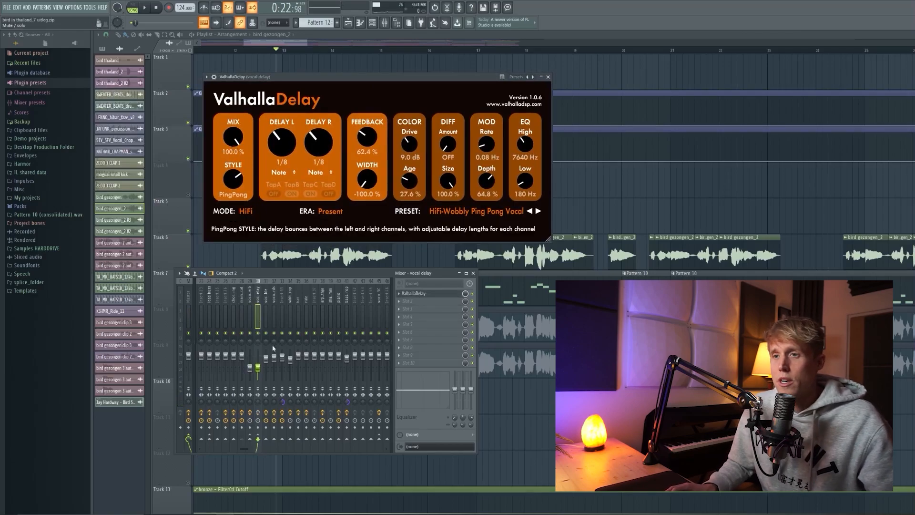
{"action": "key", "text": "space"}
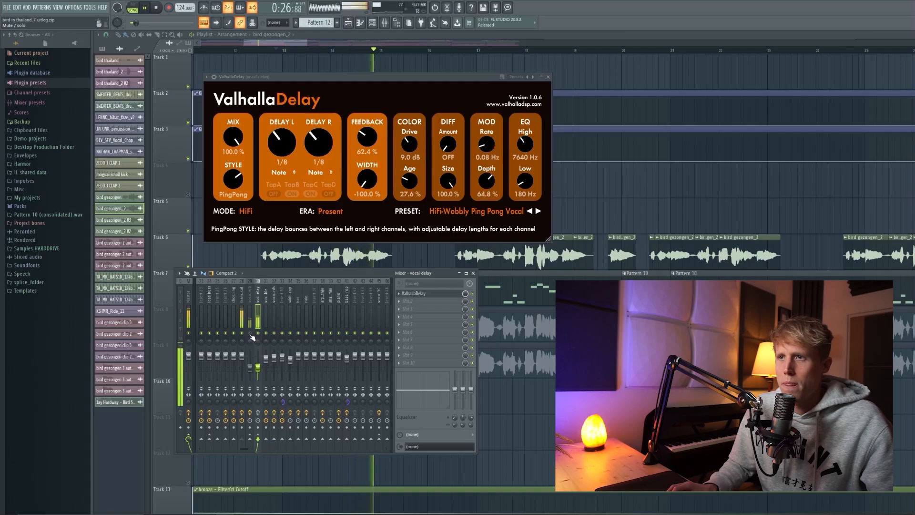
{"action": "key", "text": "space"}
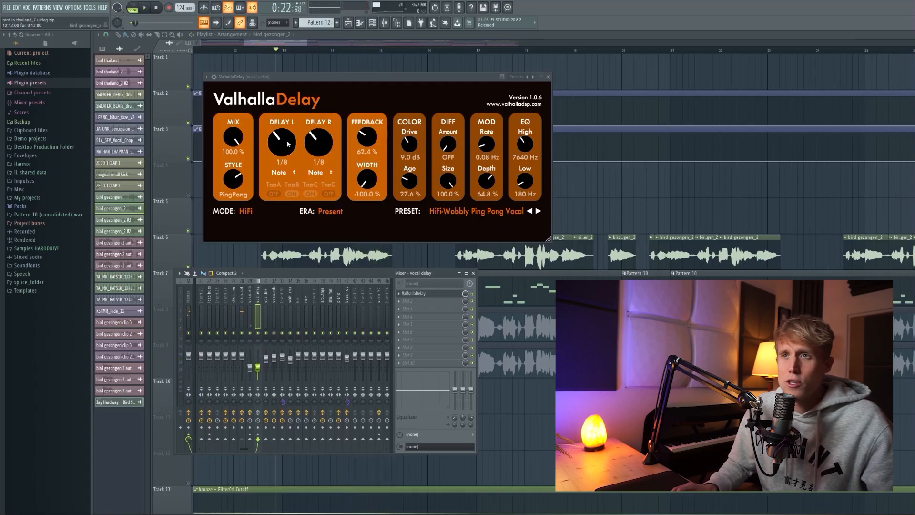
{"action": "key", "text": "F12"}
- Unmute Track 8 in place of Track 6 and open the bird gezongen 2 autotune clip's channel settings and its mixer track
{"action": "scroll", "coordinate": [385, 277], "scroll_direction": "down", "scroll_amount": 5}
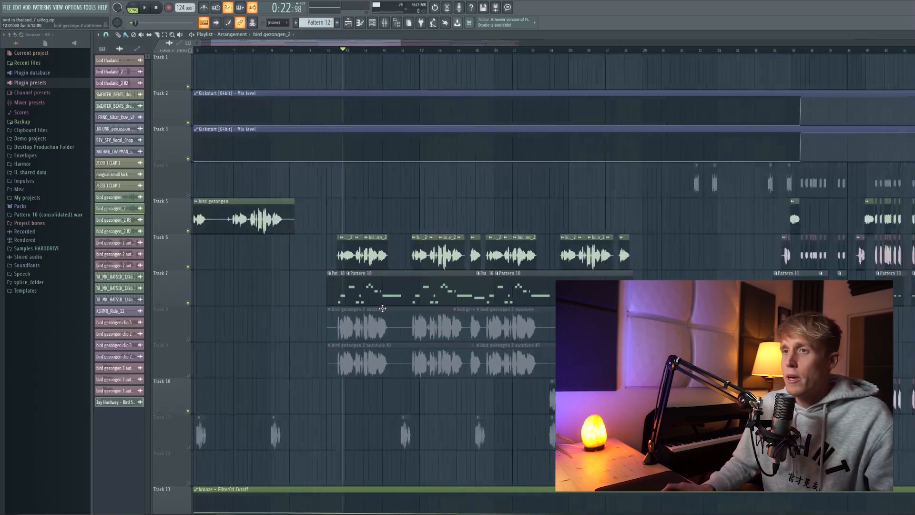
{"action": "scroll", "coordinate": [350, 303], "scroll_direction": "up", "scroll_amount": 5}
{"action": "double_click", "coordinate": [334, 326]}
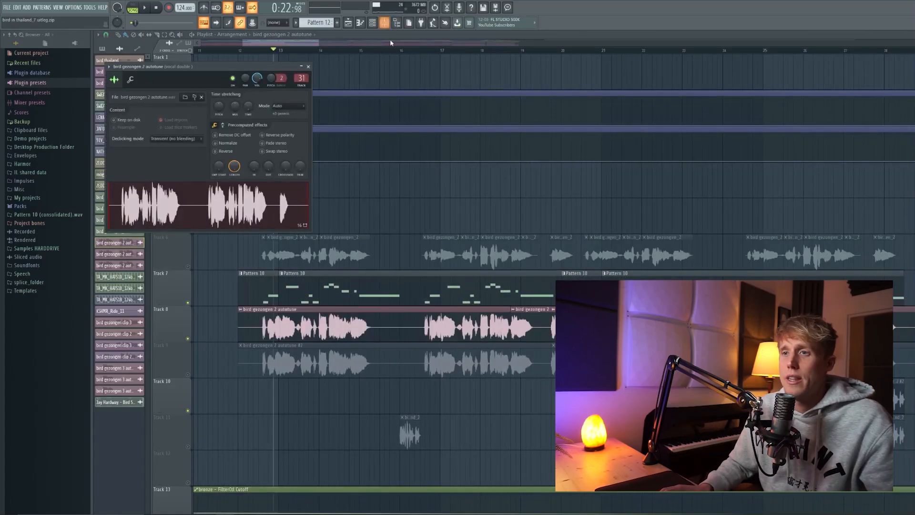
{"action": "left_click", "coordinate": [384, 22]}
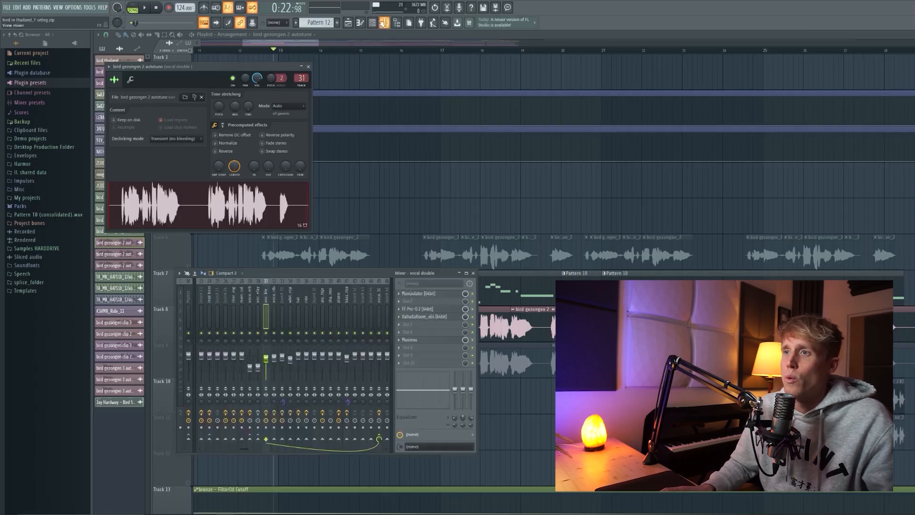
- Open Manipulator on the vocal double track, examine its pitch setting while playing the clip, and close it
{"action": "left_click", "coordinate": [419, 294]}
{"action": "key", "text": "space"}
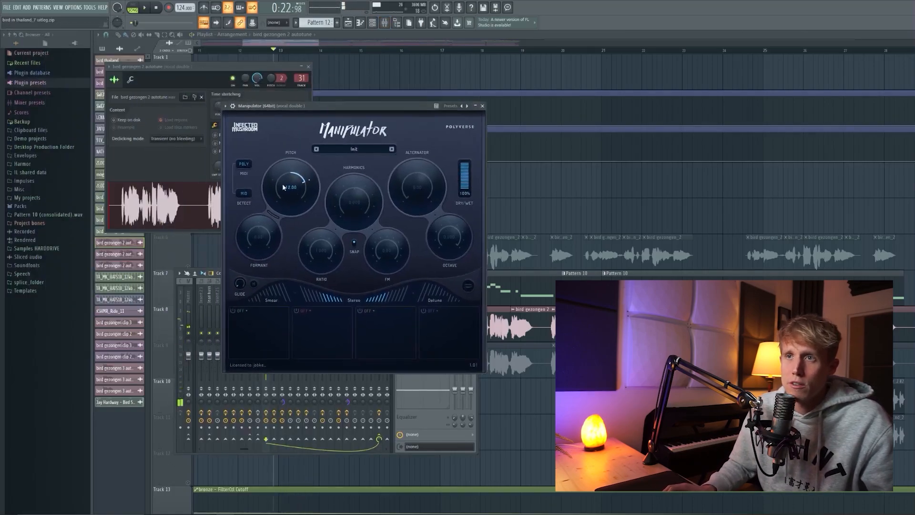
{"action": "key", "text": "space"}
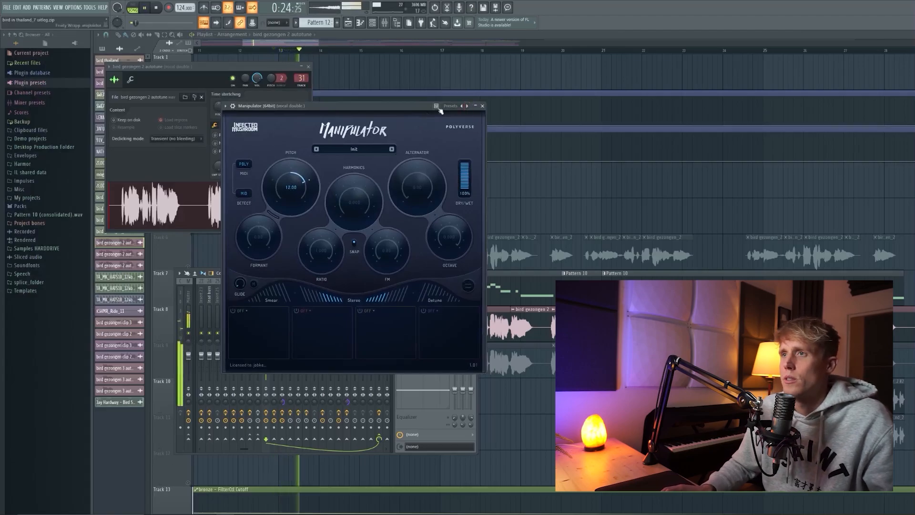
{"action": "left_click", "coordinate": [483, 106]}
- Examine the FF Pro-Q 2 curve on the vocal double track during playback, and open the track's ValhallaRoom reverb
{"action": "left_click", "coordinate": [420, 309]}
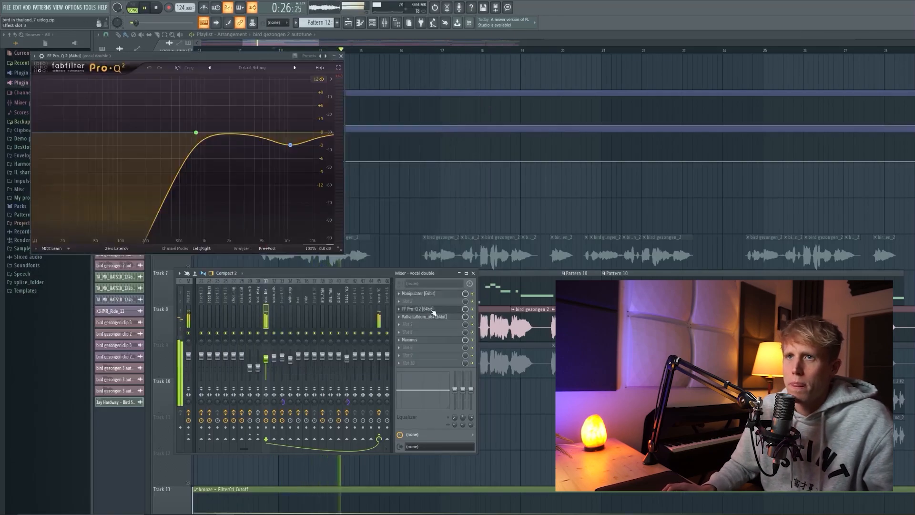
{"action": "key", "text": "space"}
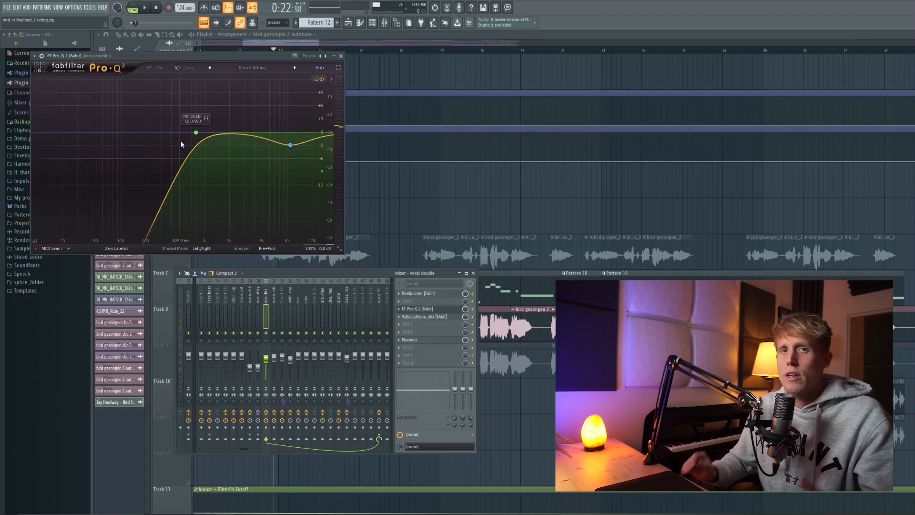
{"action": "left_click", "coordinate": [443, 317]}
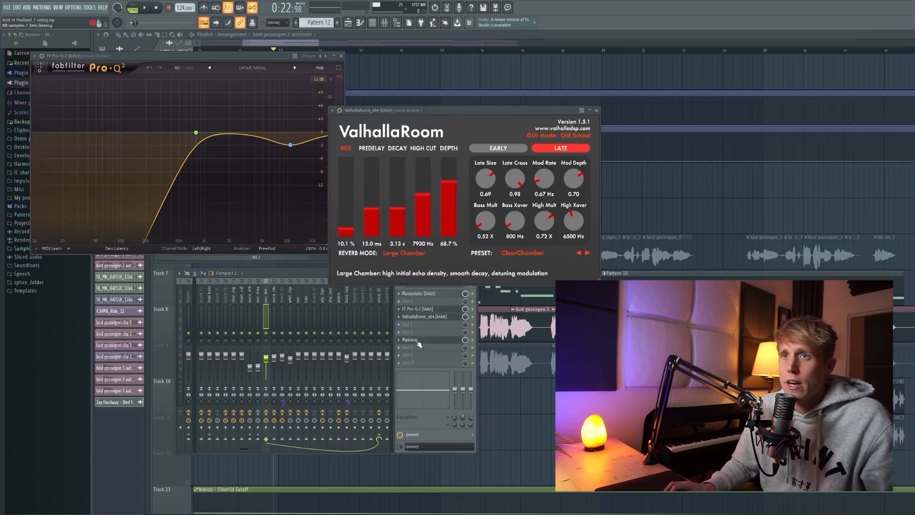
- Open Maximus on the vocal double track, close all plugin windows and play the bird gezongen 2 autotune clip
{"action": "left_click", "coordinate": [418, 340]}
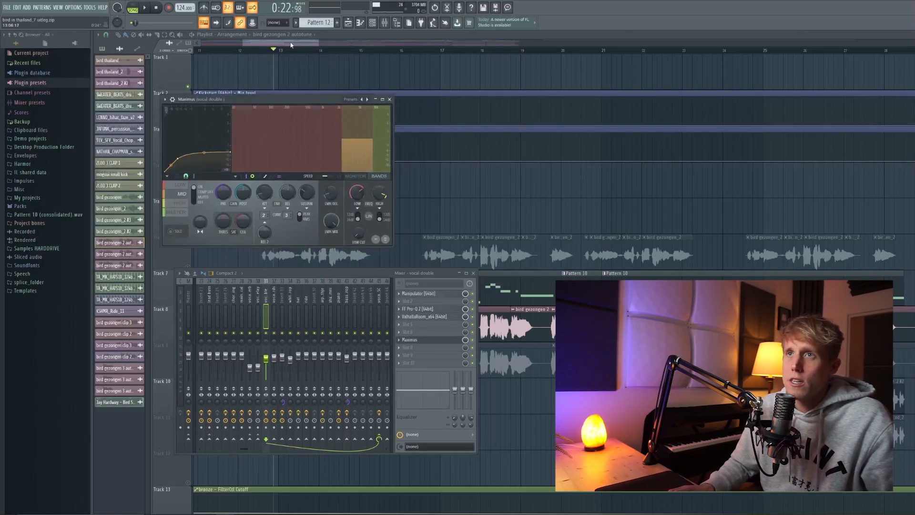
{"action": "key", "text": "F12"}
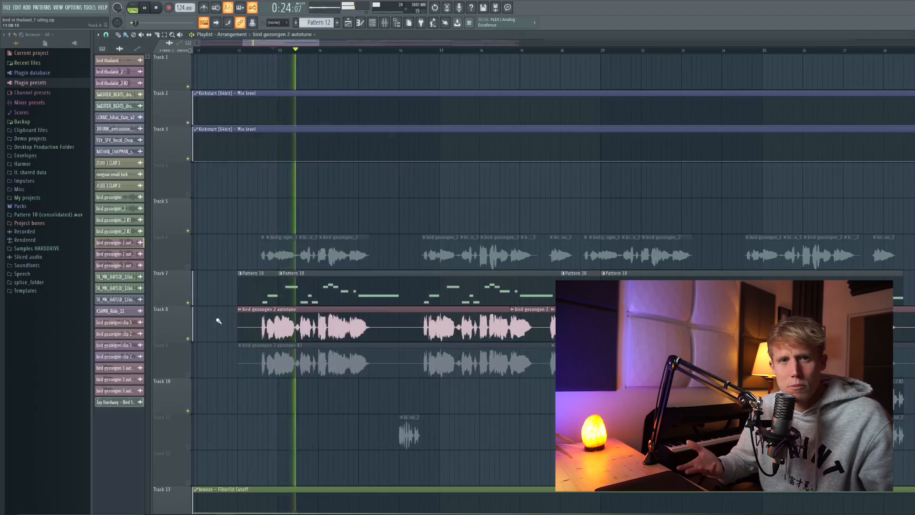
{"action": "key", "text": "space"}
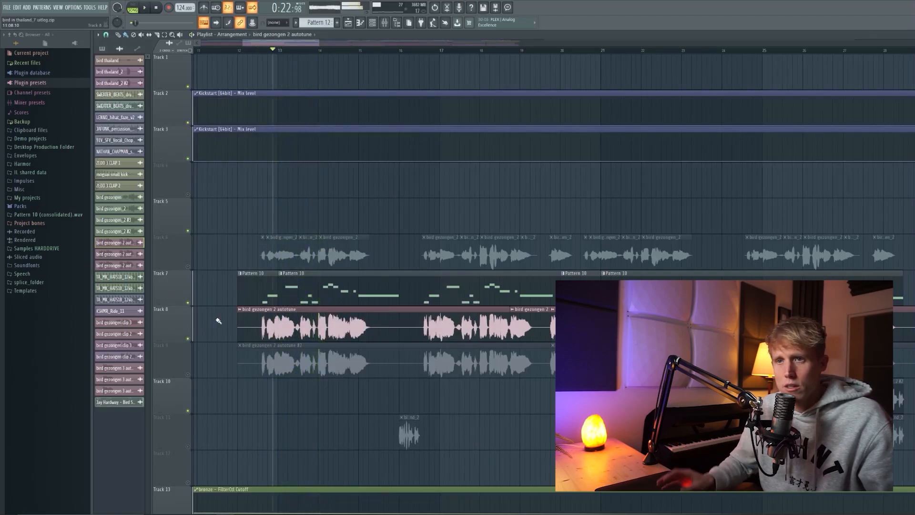
- Unmute Track 6 and play the main vocal together with the vocal double on Track 8
{"action": "left_click", "coordinate": [188, 267]}
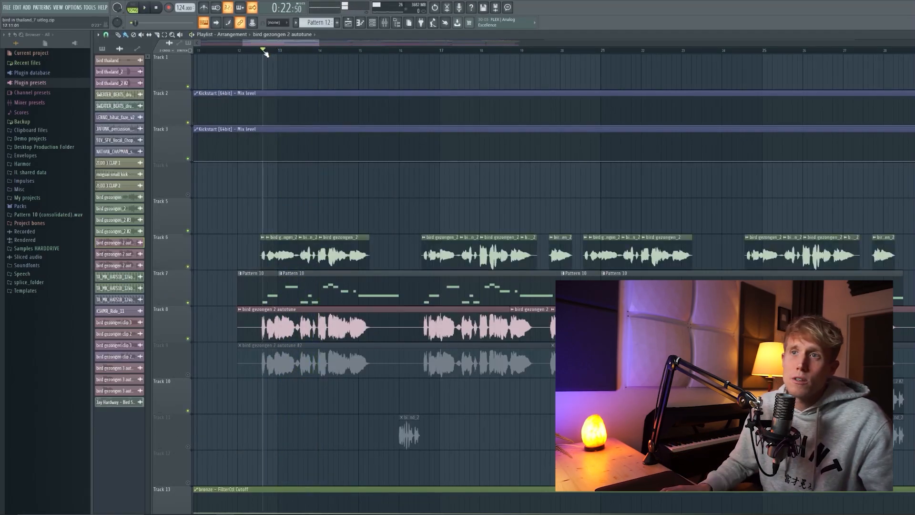
{"action": "key", "text": "space"}
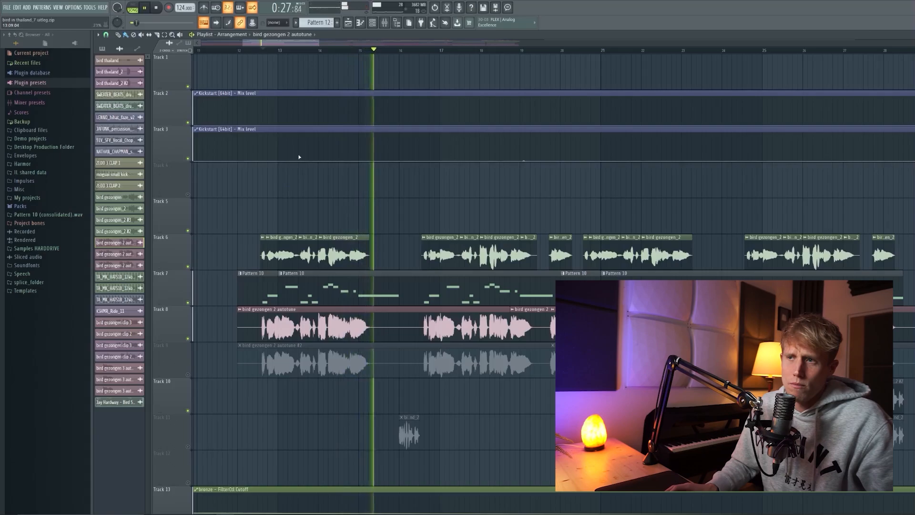
{"action": "key", "text": "space"}
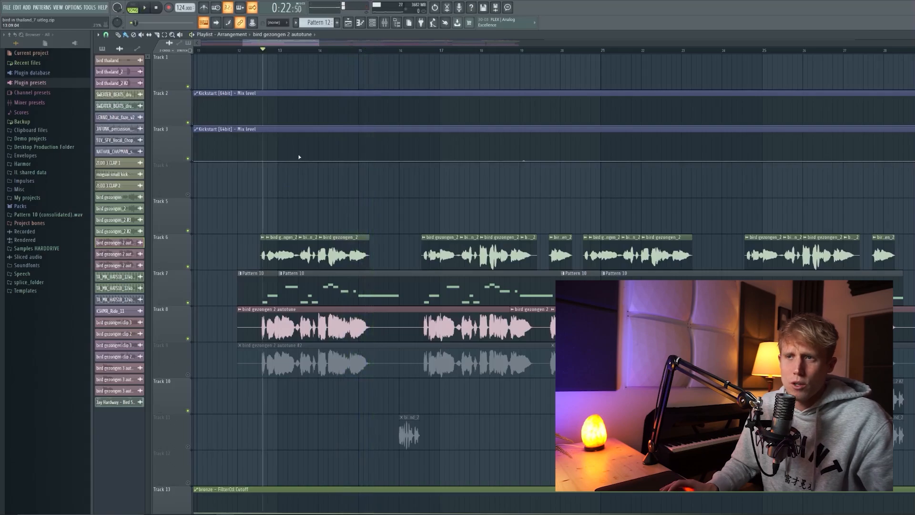
- Unmute Track 9 in place of Tracks 6 and 8 and start playing its bird gezongen 2 autotune #2 clip
{"action": "scroll", "coordinate": [324, 241], "scroll_direction": "down", "scroll_amount": 11}
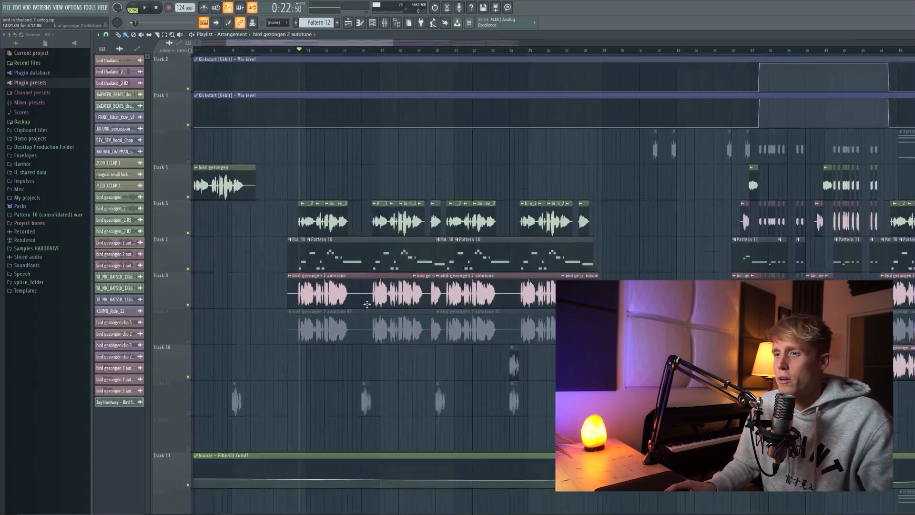
{"action": "scroll", "coordinate": [332, 261], "scroll_direction": "up", "scroll_amount": 7}
{"action": "scroll", "coordinate": [319, 298], "scroll_direction": "up", "scroll_amount": 3}
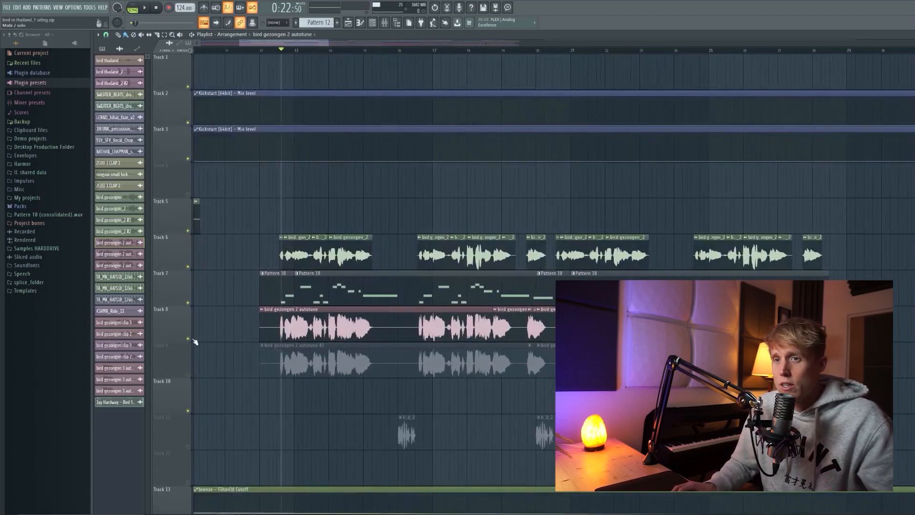
{"action": "left_click", "coordinate": [189, 339]}
{"action": "left_click", "coordinate": [189, 375]}
{"action": "left_click", "coordinate": [190, 267]}
{"action": "scroll", "coordinate": [238, 267], "scroll_direction": "down", "scroll_amount": 1}
{"action": "key", "text": "space"}
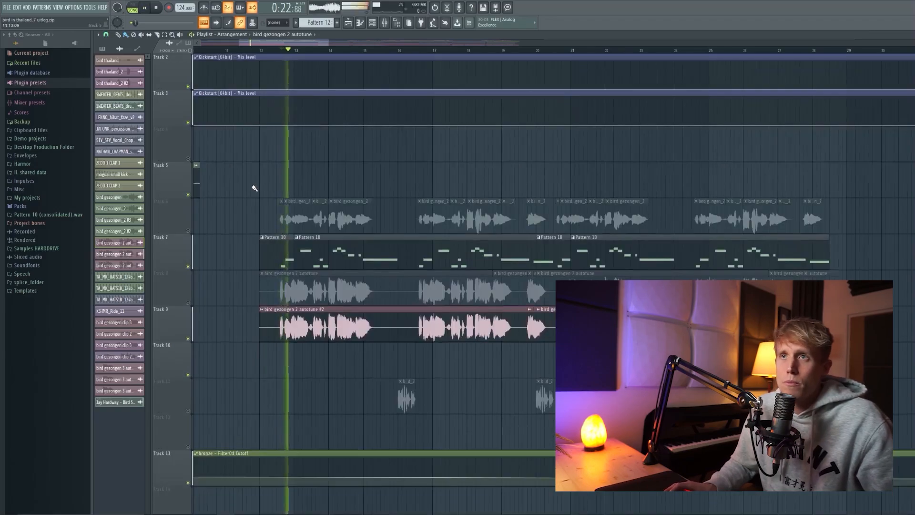
- Show the mixer with the vocal chords track during playback and reposition its window over the playlist
{"action": "left_click", "coordinate": [385, 22]}
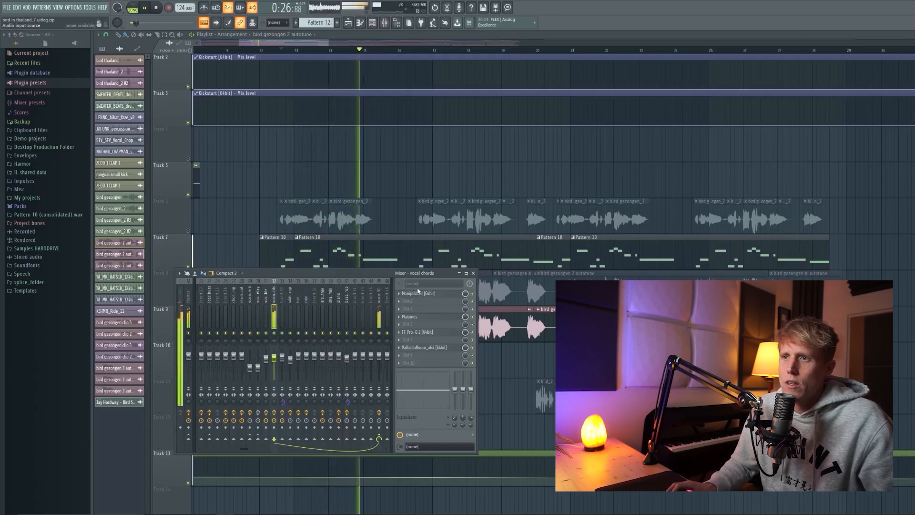
{"action": "left_click_drag", "start_coordinate": [380, 278], "coordinate": [368, 338]}
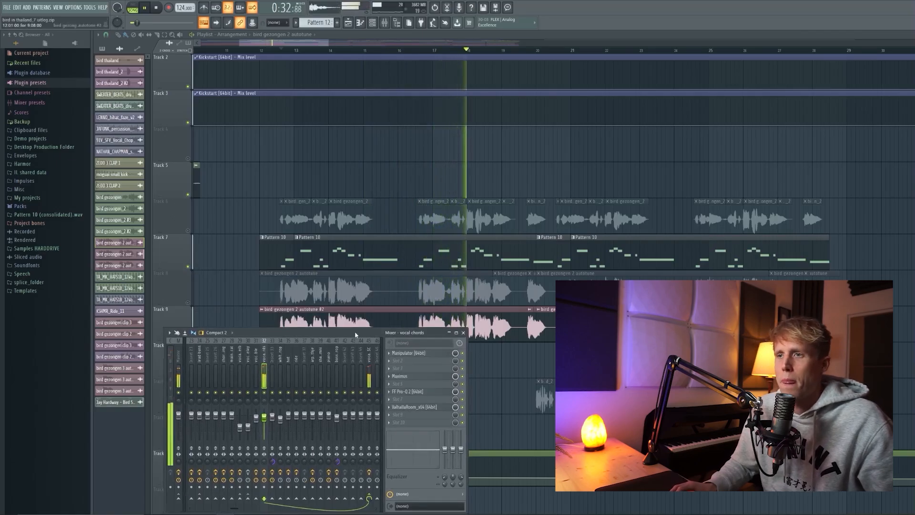
{"action": "left_click_drag", "start_coordinate": [356, 333], "coordinate": [365, 171]}
- Open the MIDI Out #4 chord notes of Pattern 15 from Track 17 in the piano roll
{"action": "left_click", "coordinate": [322, 42]}
{"action": "scroll", "coordinate": [431, 232], "scroll_direction": "down", "scroll_amount": 5}
{"action": "scroll", "coordinate": [431, 231], "scroll_direction": "down", "scroll_amount": 6}
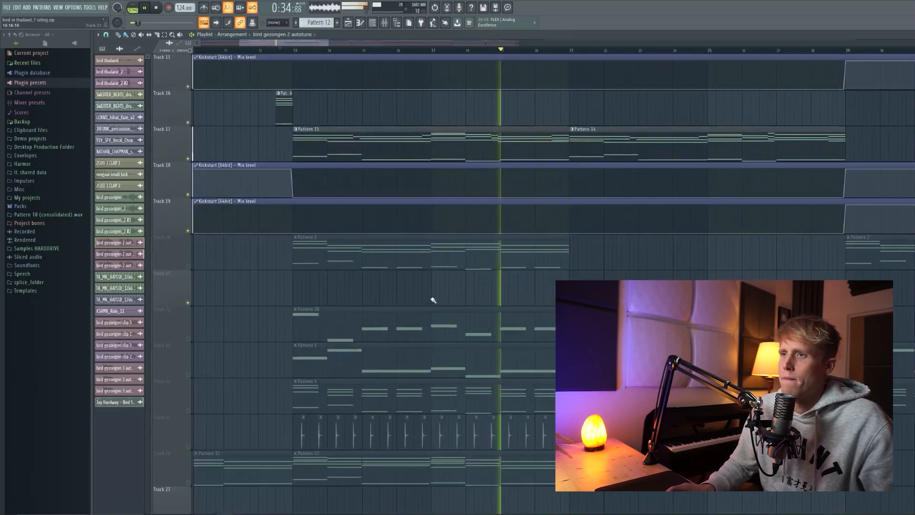
{"action": "scroll", "coordinate": [433, 299], "scroll_direction": "up", "scroll_amount": 5}
{"action": "left_click", "coordinate": [465, 319]}
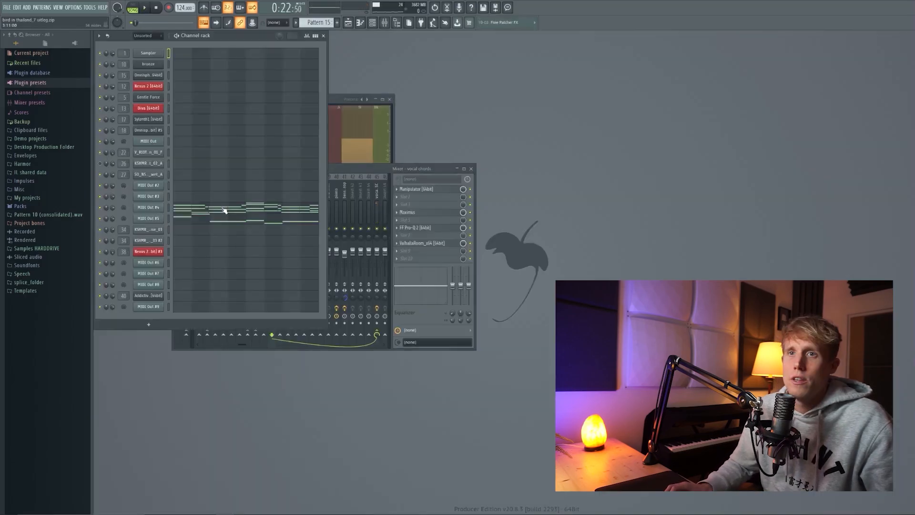
{"action": "left_click", "coordinate": [224, 211]}
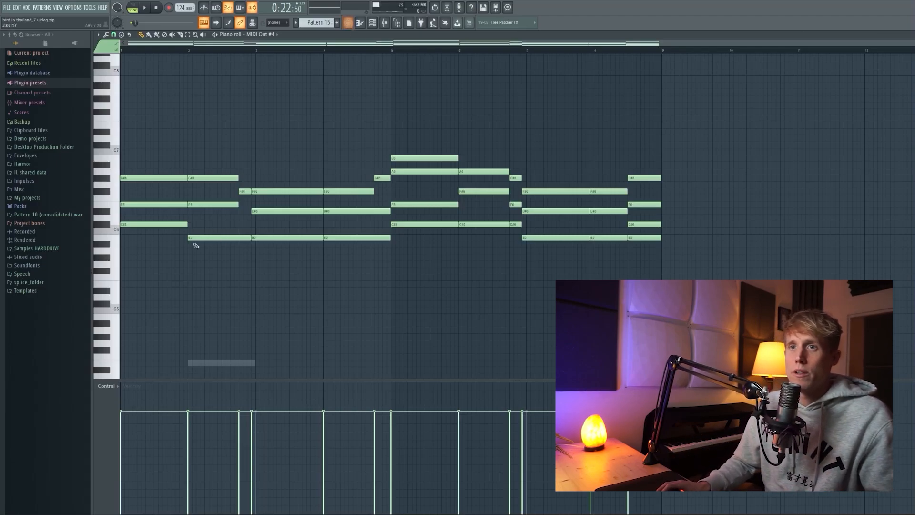
- Return to the playlist and open the bird gezongen 2 autotune #2 clip's channel settings and its mixer track
{"action": "left_click", "coordinate": [353, 24]}
{"action": "double_click", "coordinate": [342, 201]}
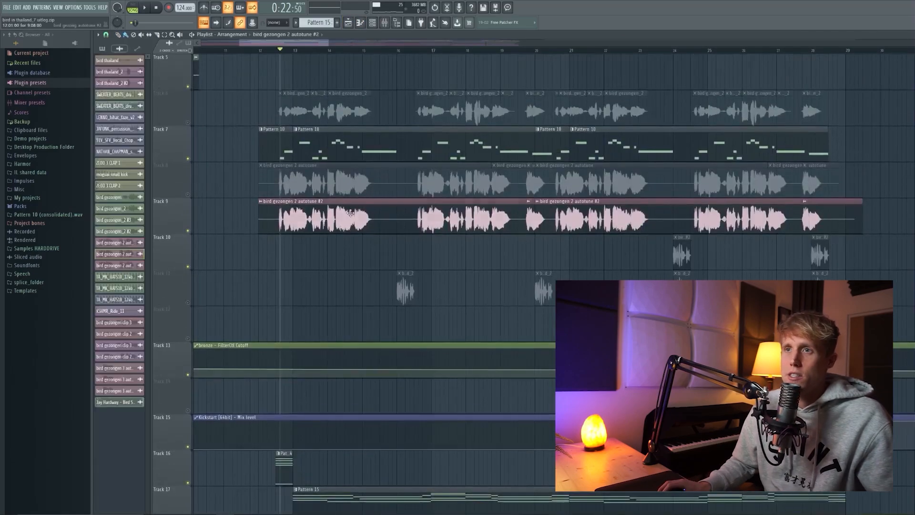
{"action": "left_click", "coordinate": [386, 24]}
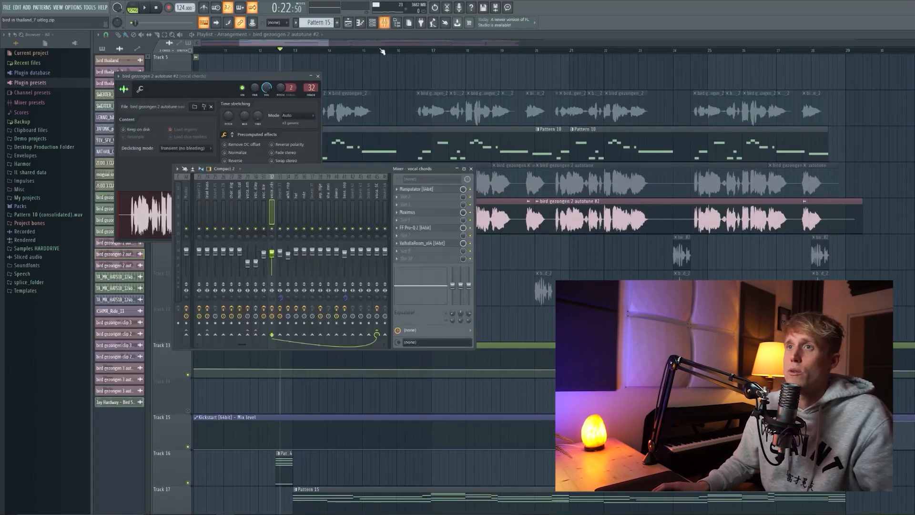
- Examine the FF Pro-Q 2 curve on the vocal chords track, open its ValhallaRoom reverb, and close the plugin windows
{"action": "left_click", "coordinate": [431, 215]}
{"action": "left_click", "coordinate": [419, 228]}
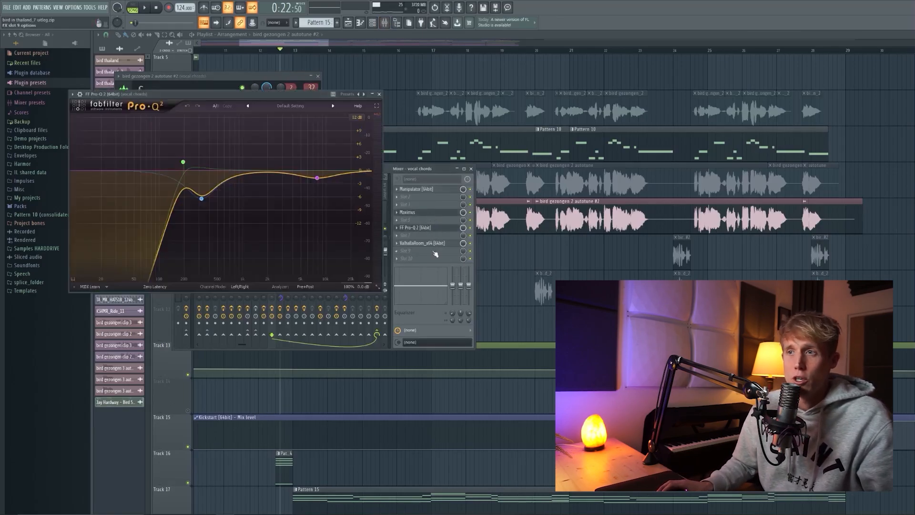
{"action": "left_click", "coordinate": [433, 244]}
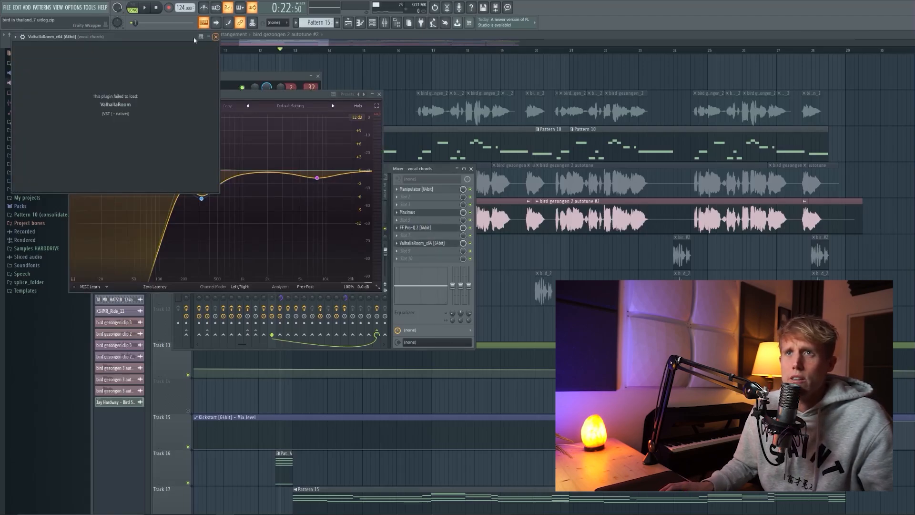
{"action": "left_click_drag", "start_coordinate": [194, 39], "coordinate": [360, 173]}
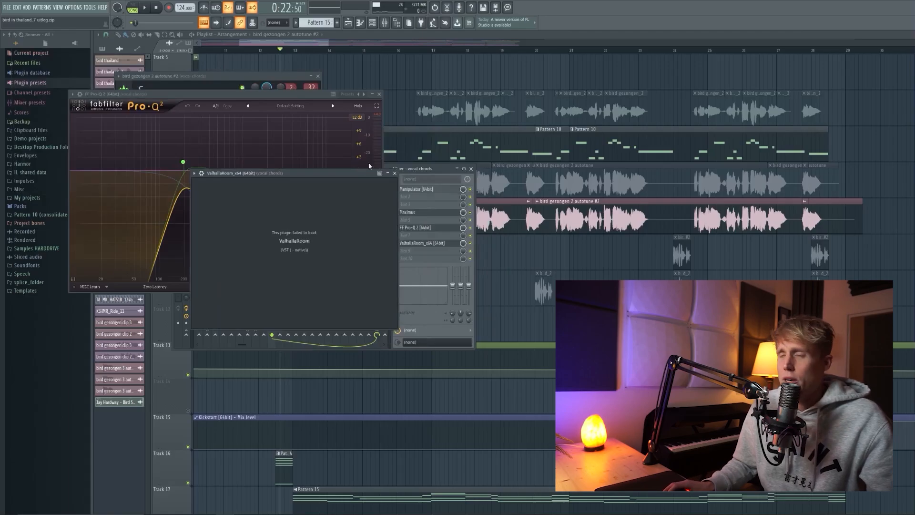
{"action": "left_click", "coordinate": [395, 173]}
{"action": "left_click", "coordinate": [379, 94]}
{"action": "left_click", "coordinate": [372, 105]}
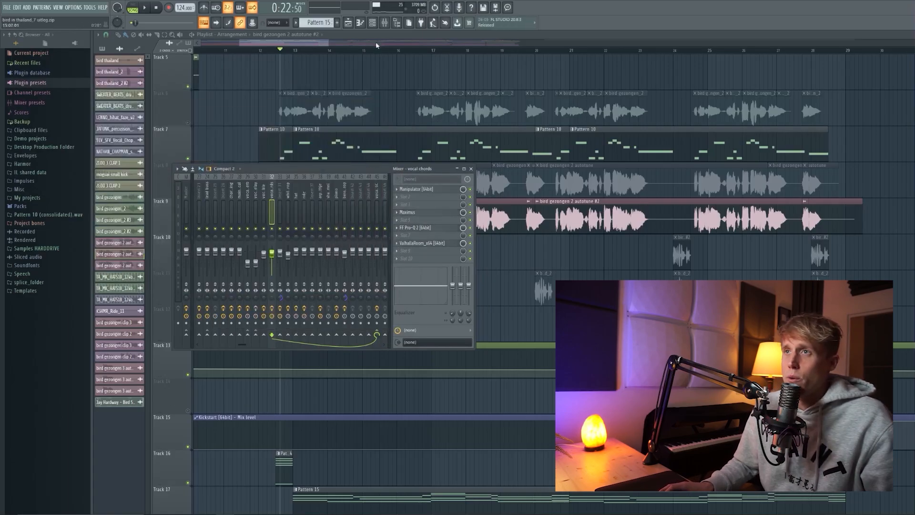
- Unmute Tracks 8 and 6 and play the main vocal, double and vocal chords together
{"action": "left_click", "coordinate": [375, 38]}
{"action": "scroll", "coordinate": [343, 51], "scroll_direction": "down", "scroll_amount": 2}
{"action": "left_click", "coordinate": [188, 195]}
{"action": "left_click", "coordinate": [188, 123]}
{"action": "key", "text": "space"}
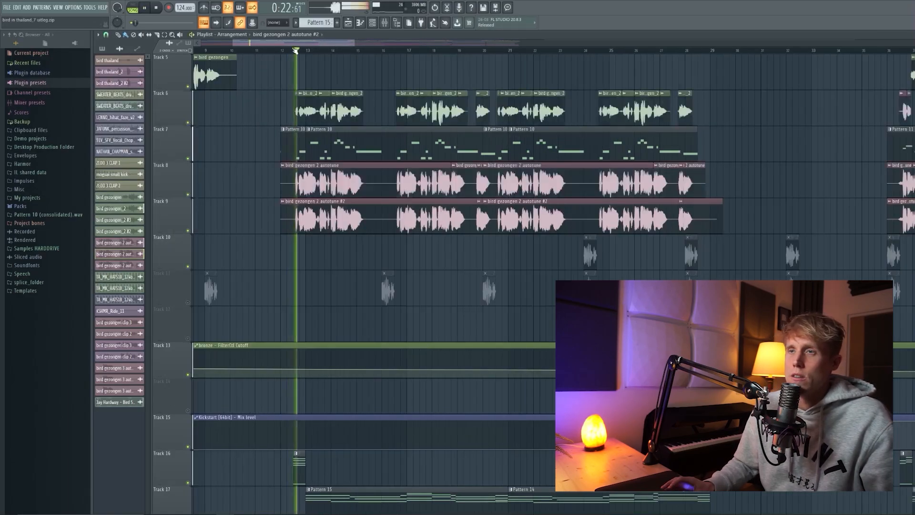
{"action": "scroll", "coordinate": [392, 197], "scroll_direction": "down", "scroll_amount": 2}
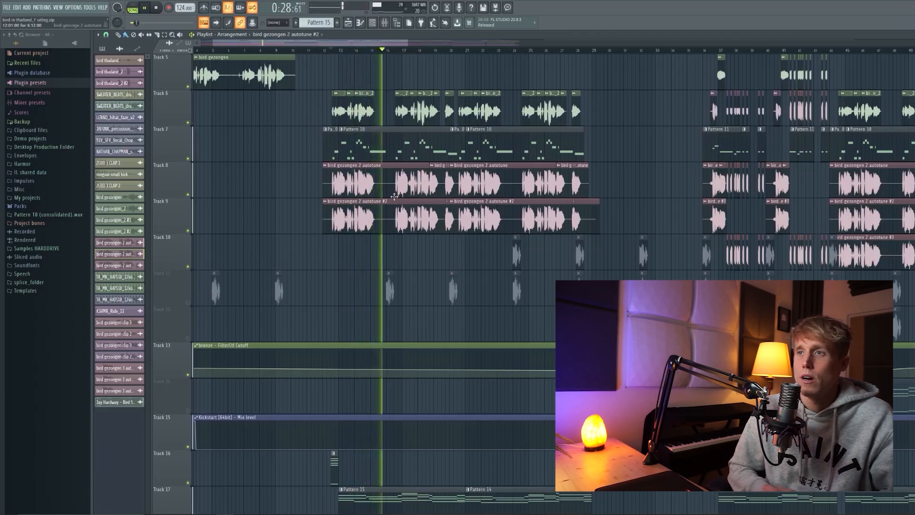
{"action": "key", "text": "space"}
- Mute Tracks 9, 8 and 6 and play the bird gezongen 2 autotune #3 clip on Track 10 from about bar 44
{"action": "scroll", "coordinate": [449, 193], "scroll_direction": "down", "scroll_amount": 3}
{"action": "scroll", "coordinate": [449, 192], "scroll_direction": "up", "scroll_amount": 6}
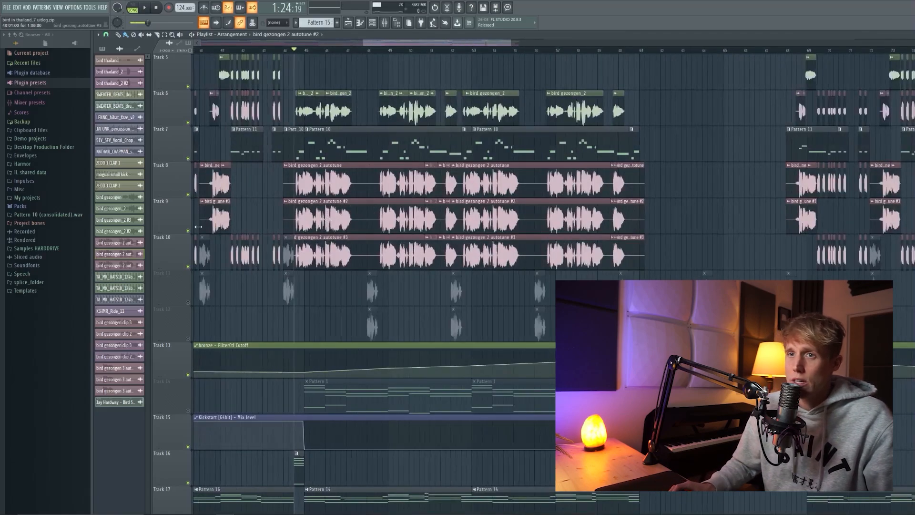
{"action": "left_click", "coordinate": [188, 230]}
{"action": "left_click", "coordinate": [188, 195]}
{"action": "left_click", "coordinate": [188, 123]}
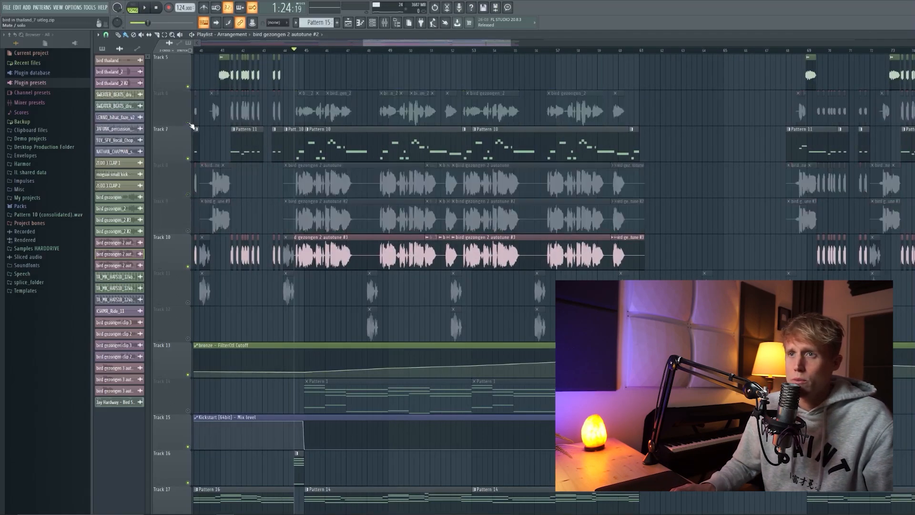
{"action": "key", "text": "space"}
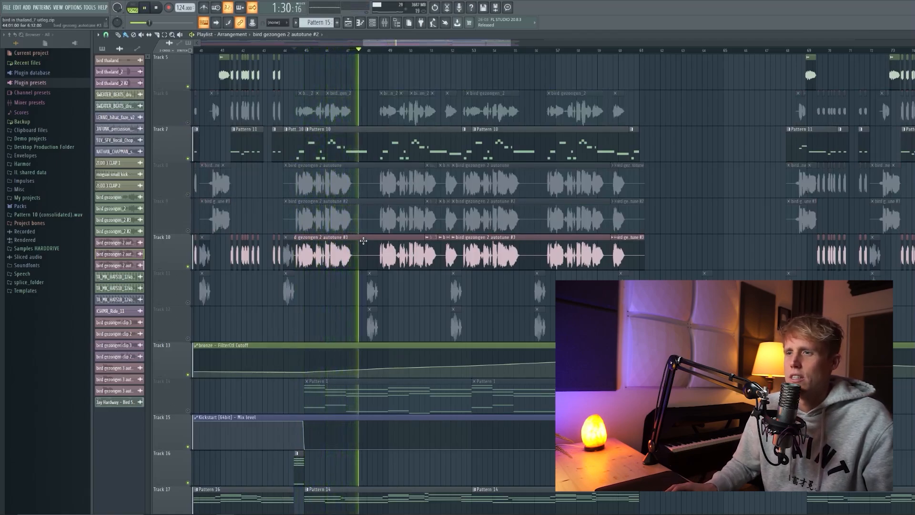
{"action": "scroll", "coordinate": [364, 246], "scroll_direction": "down", "scroll_amount": 5}
{"action": "scroll", "coordinate": [371, 333], "scroll_direction": "up", "scroll_amount": 3}
{"action": "key", "text": "space"}
- Open the MIDI Out #5 notes of Pattern 14 in the piano roll, play them with the vocal and return to the playlist
{"action": "left_click", "coordinate": [372, 379]}
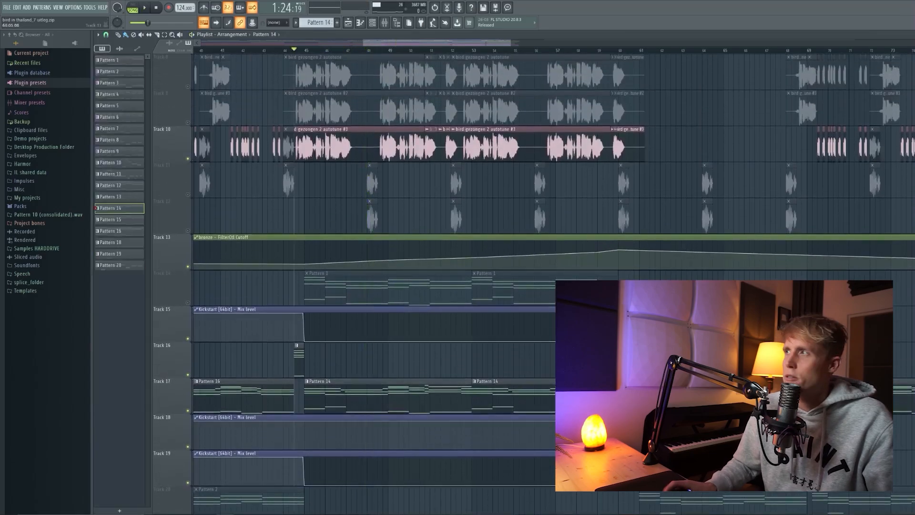
{"action": "left_click", "coordinate": [910, 35]}
{"action": "left_click", "coordinate": [910, 35]}
{"action": "left_click", "coordinate": [470, 169]}
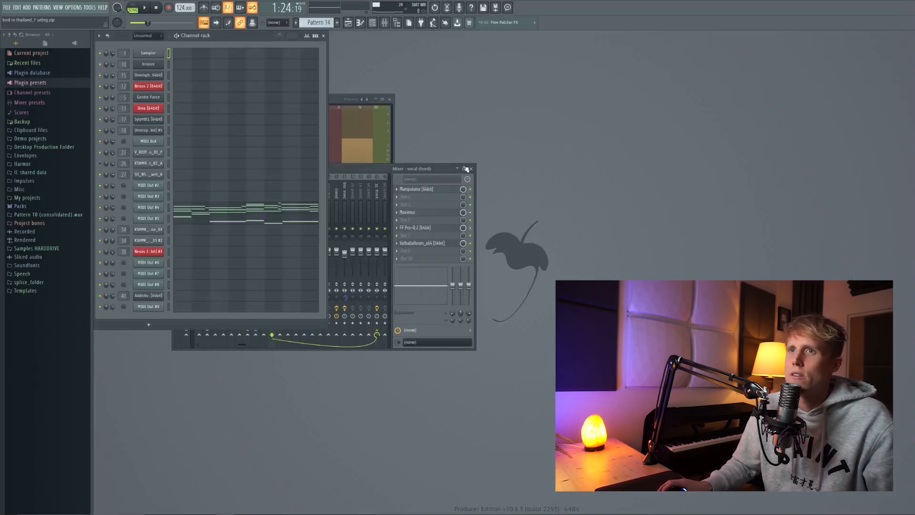
{"action": "left_click", "coordinate": [234, 222]}
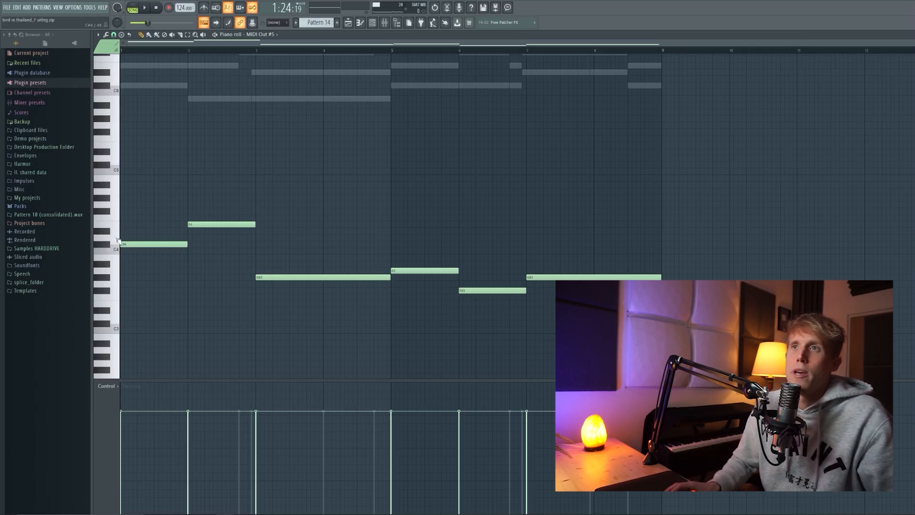
{"action": "key", "text": "space"}
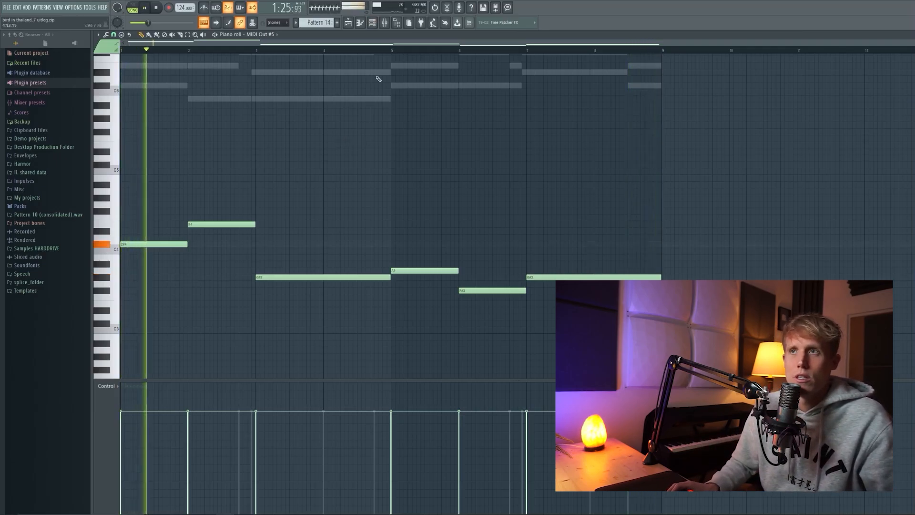
{"action": "left_click", "coordinate": [349, 24]}
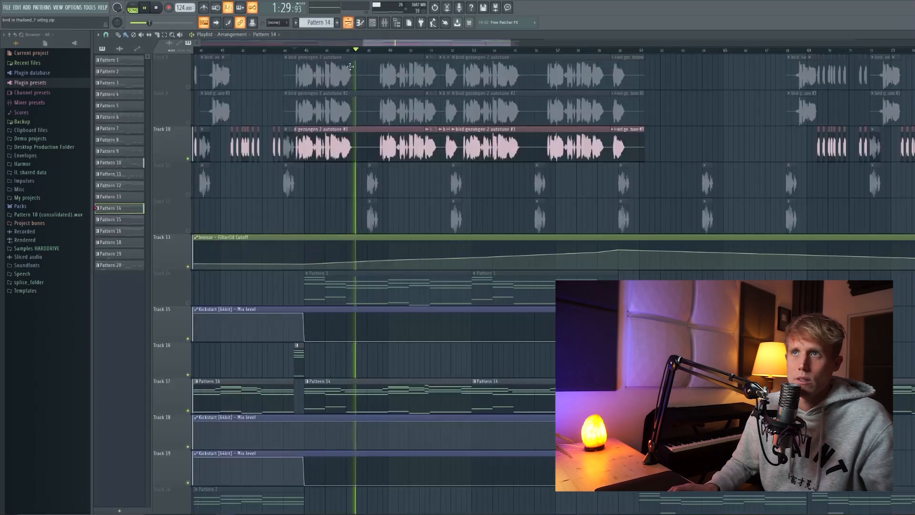
{"action": "key", "text": "space"}
- Unmute Track 9 and play the vocal chords on it together with the Track 10 vocal layer
{"action": "scroll", "coordinate": [327, 215], "scroll_direction": "up", "scroll_amount": 3}
{"action": "left_click", "coordinate": [189, 231]}
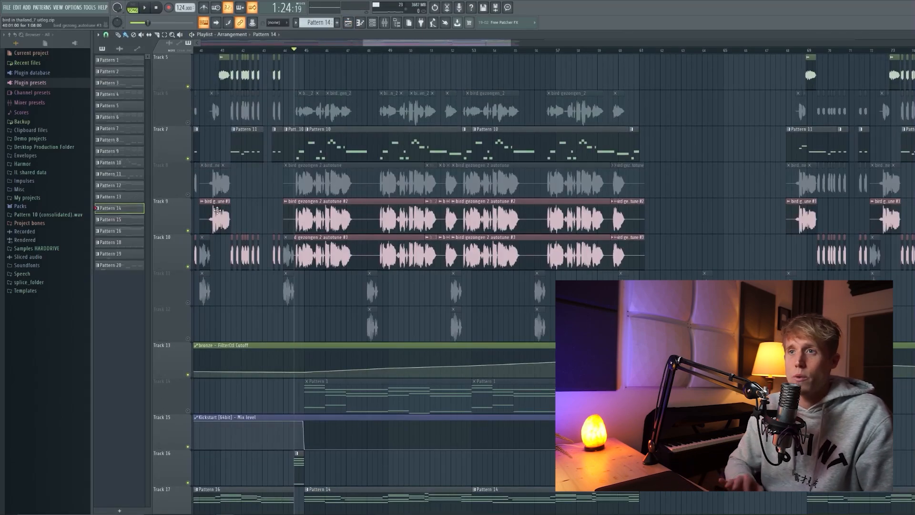
{"action": "key", "text": "space"}
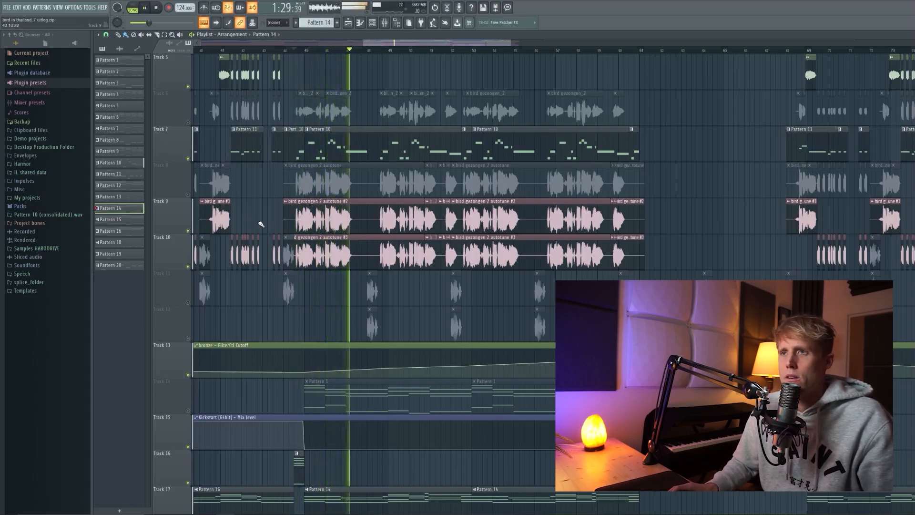
{"action": "scroll", "coordinate": [261, 224], "scroll_direction": "down", "scroll_amount": 2}
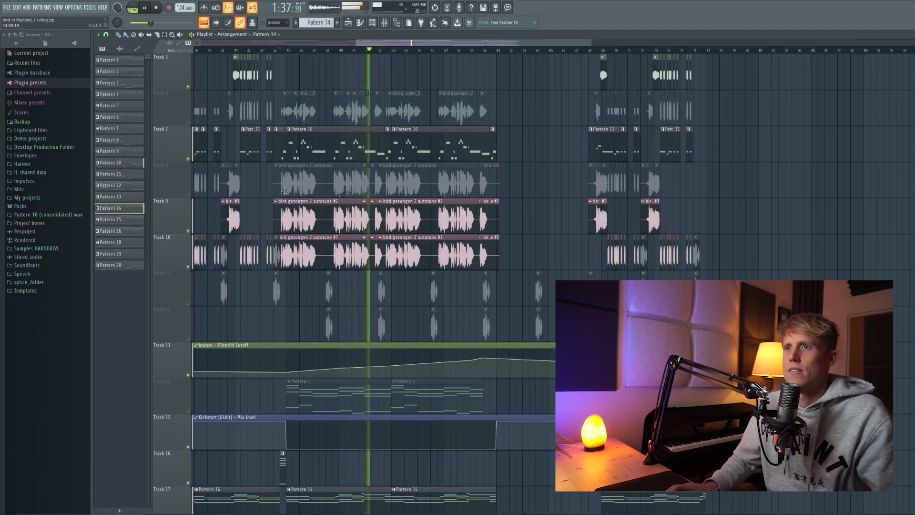
- Unmute Tracks 8 and 6 and play all the vocal layers on Tracks 6 to 10 together
{"action": "left_click", "coordinate": [190, 195]}
{"action": "left_click", "coordinate": [188, 123]}
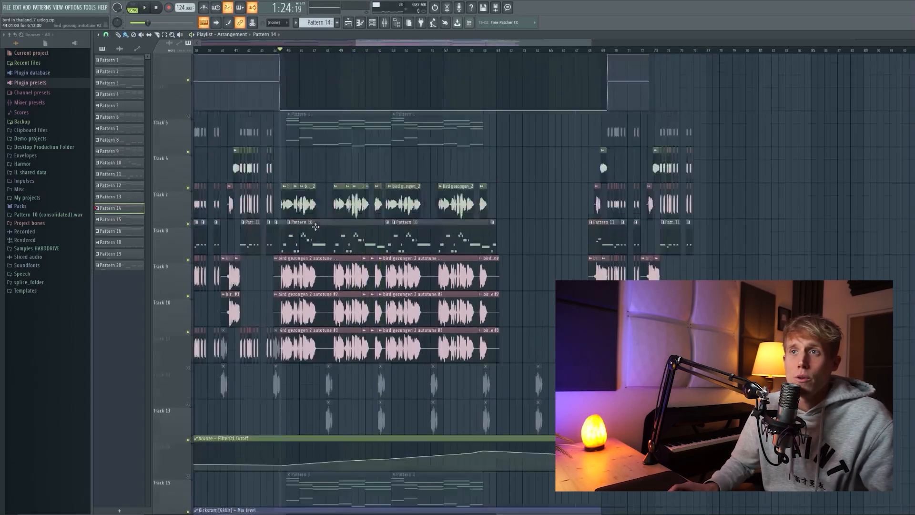
{"action": "scroll", "coordinate": [325, 238], "scroll_direction": "up", "scroll_amount": 4}
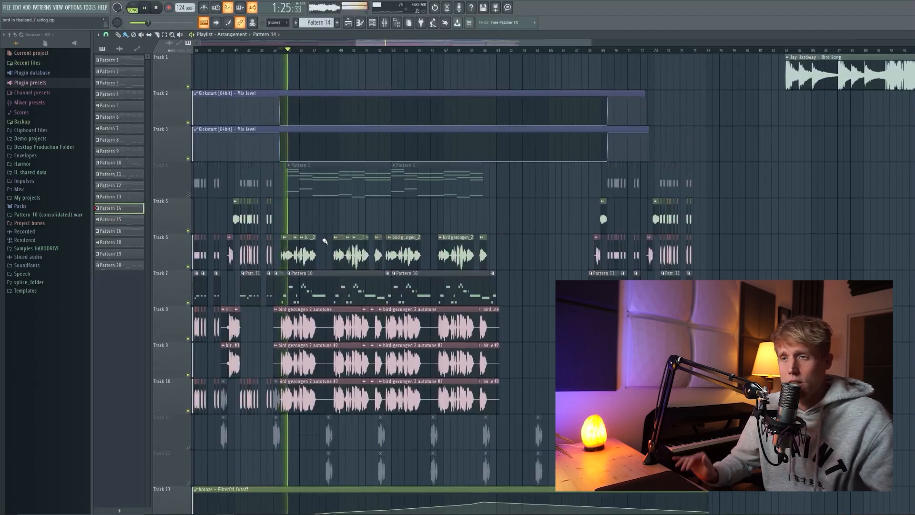
{"action": "scroll", "coordinate": [325, 240], "scroll_direction": "down", "scroll_amount": 6}
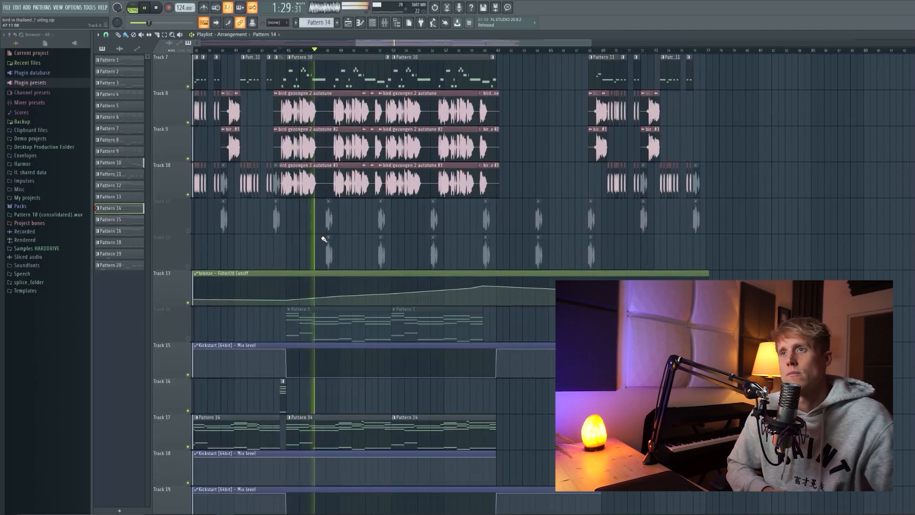
{"action": "key", "text": "space"}
{"action": "scroll", "coordinate": [344, 368], "scroll_direction": "up", "scroll_amount": 2}
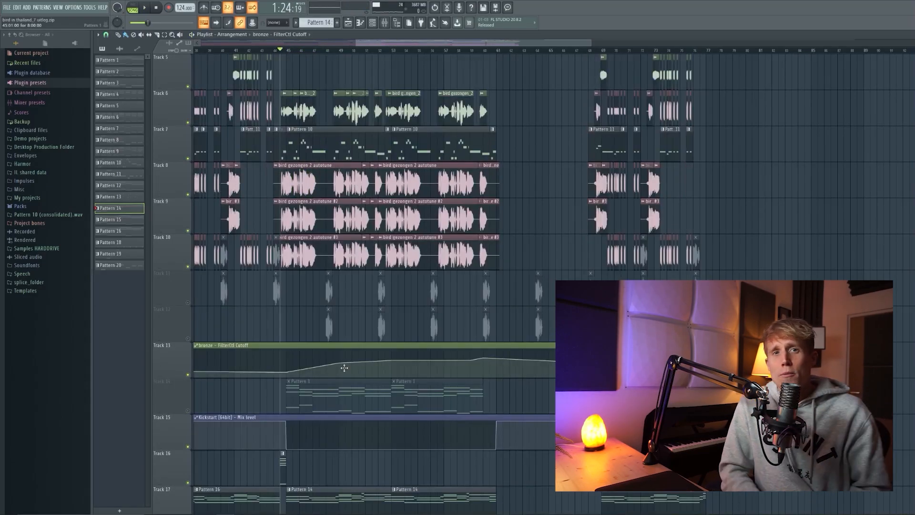